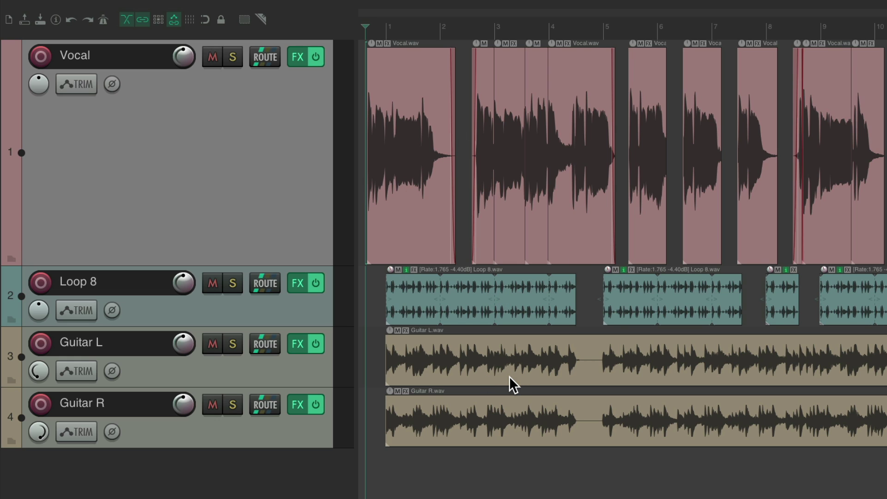
# Play back the mix from the start of the project to hear the vocal with the loop and guitars
pyautogui.press('space')
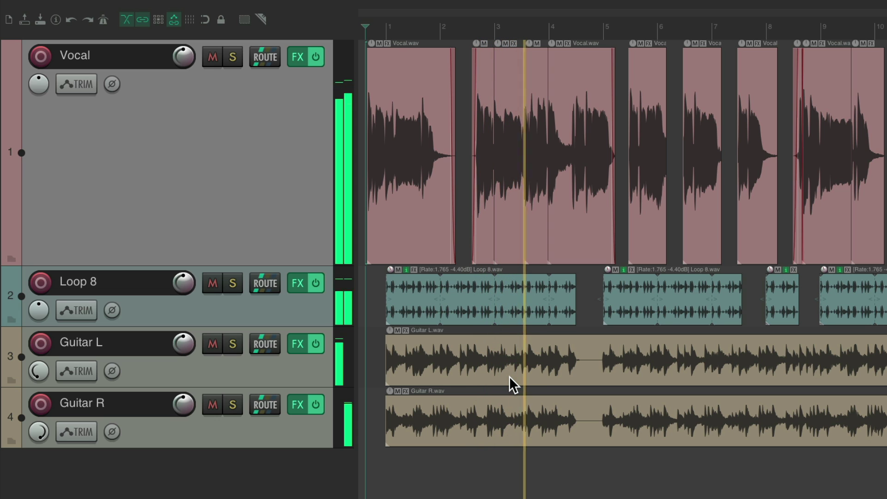
pyautogui.press('space')
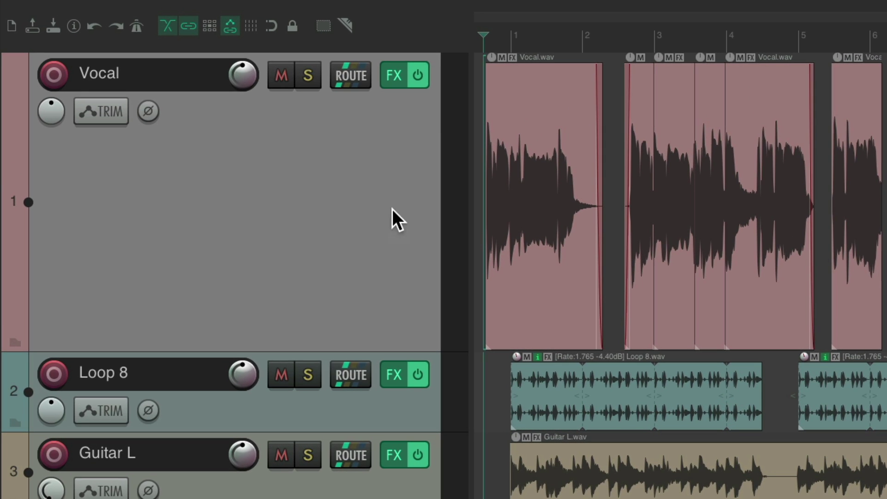
# Open the Vocal track's effects chain and review the settings of ReaComp, ReaEQ, both ReaDelays and ReaVerbate
pyautogui.click(397, 84)
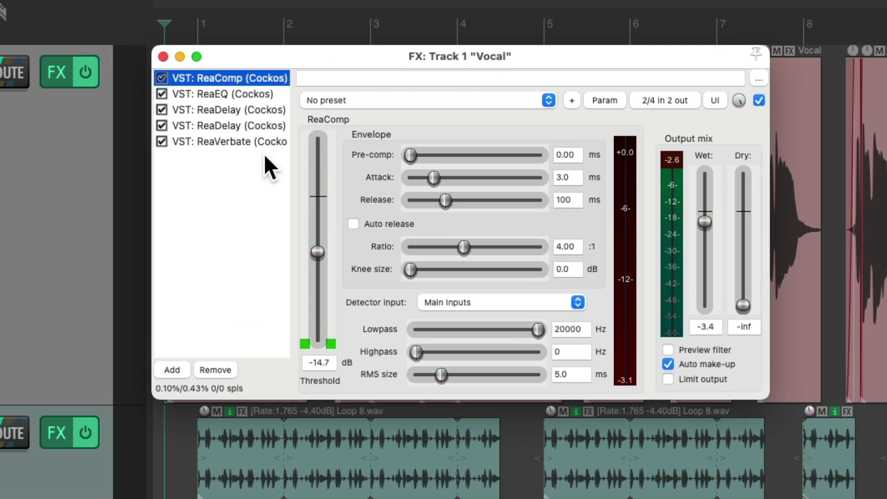
pyautogui.click(270, 94)
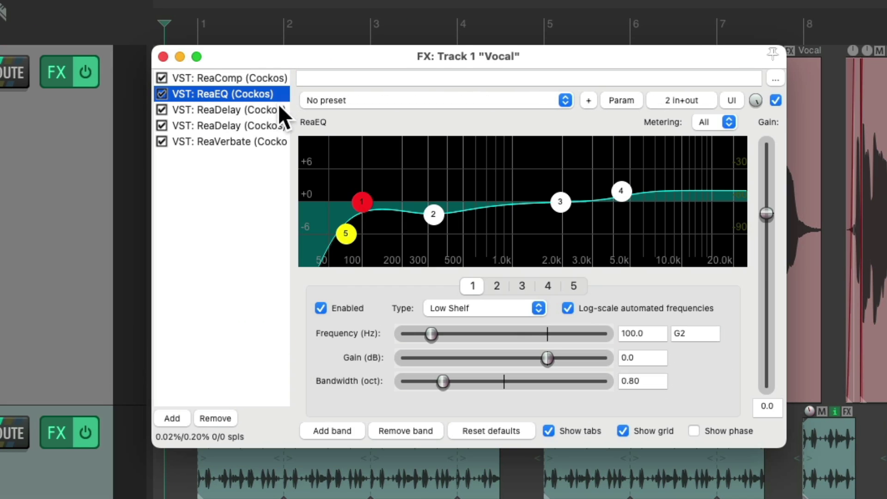
pyautogui.click(272, 109)
pyautogui.click(269, 121)
pyautogui.click(270, 140)
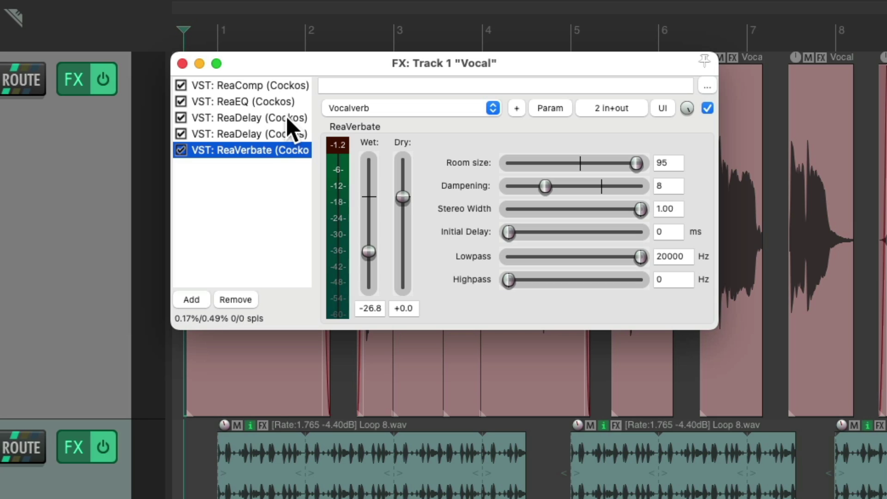
# Move ReaComp and ReaEQ together into a container in the Vocal track's effects chain
pyautogui.click(268, 86)
pyautogui.keyDown('shift'); pyautogui.click(261, 101); pyautogui.keyUp('shift')
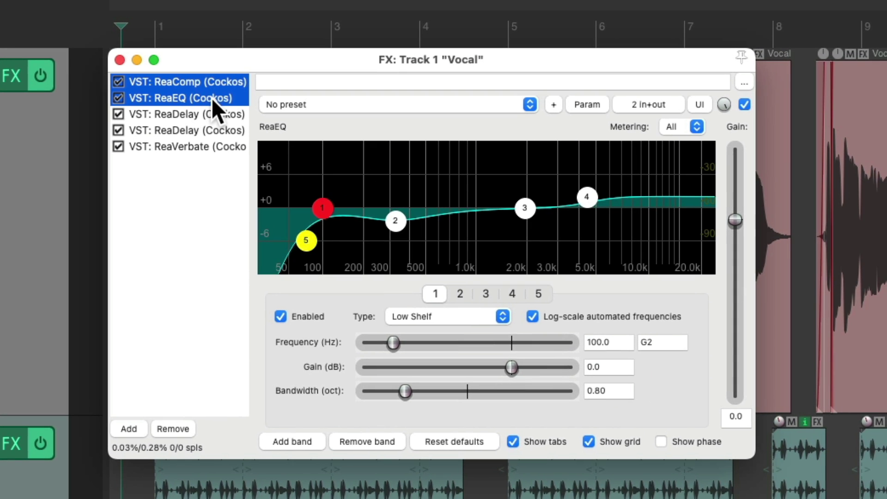
pyautogui.rightClick(211, 98)
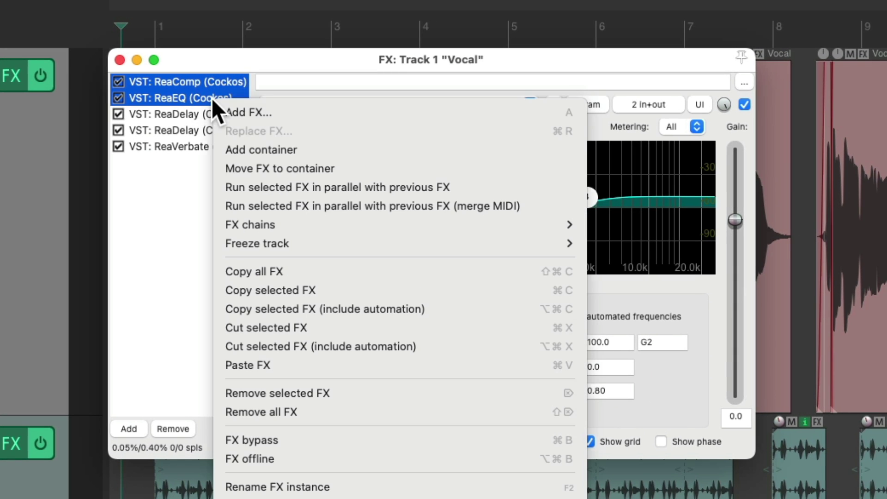
pyautogui.click(221, 168)
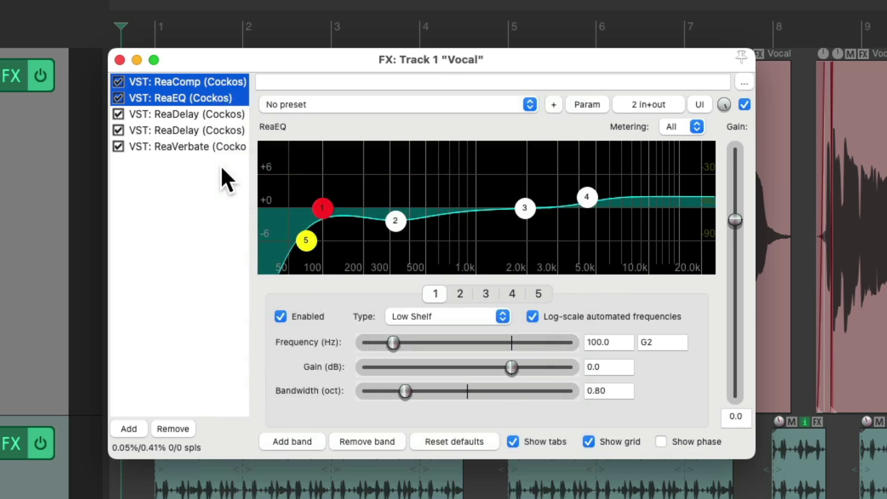
# Move both ReaDelays and ReaVerbate together into a second container
pyautogui.click(204, 97)
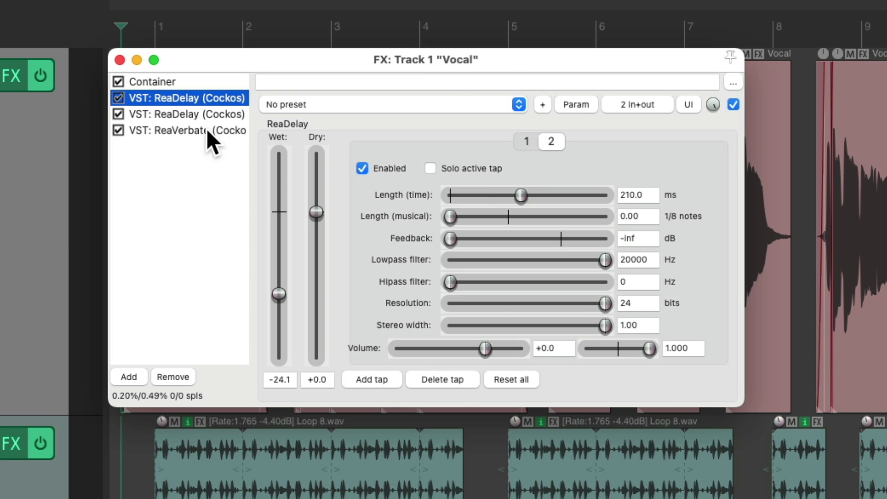
pyautogui.keyDown('shift'); pyautogui.click(206, 128); pyautogui.keyUp('shift')
pyautogui.rightClick(193, 98)
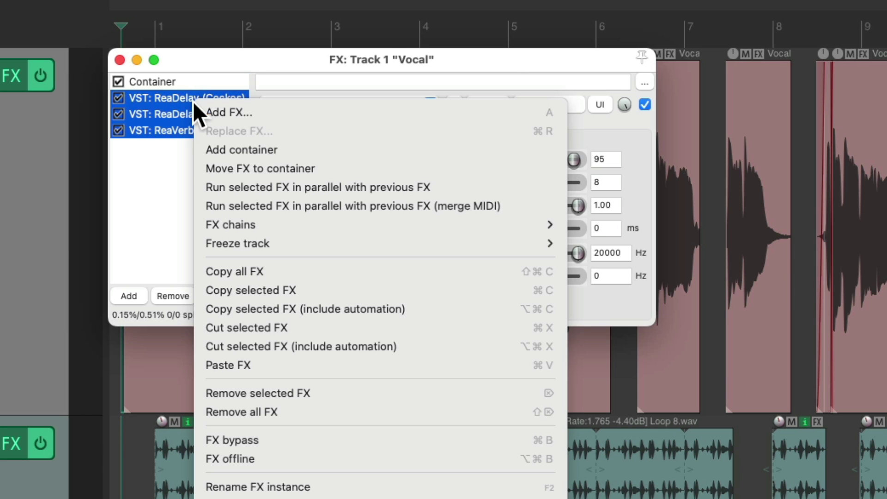
pyautogui.click(206, 167)
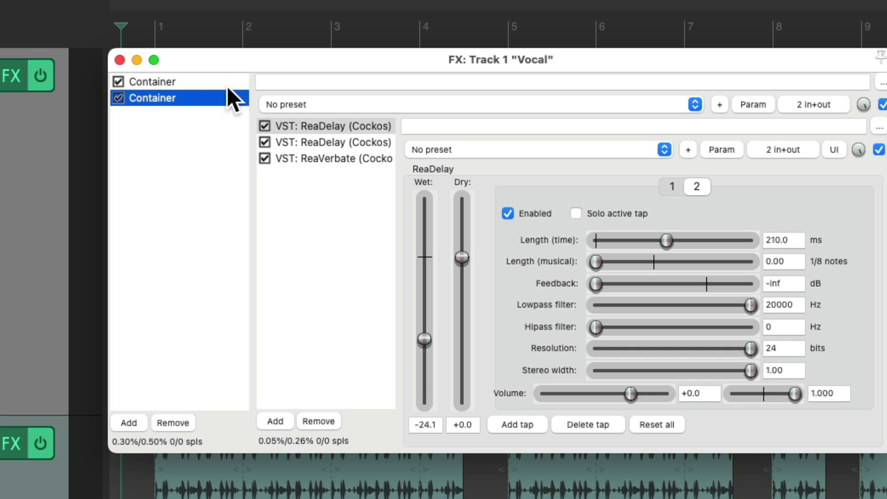
# Rename the container holding ReaComp and ReaEQ as "Comp & EQ"
pyautogui.click(199, 81)
pyautogui.press('F2')
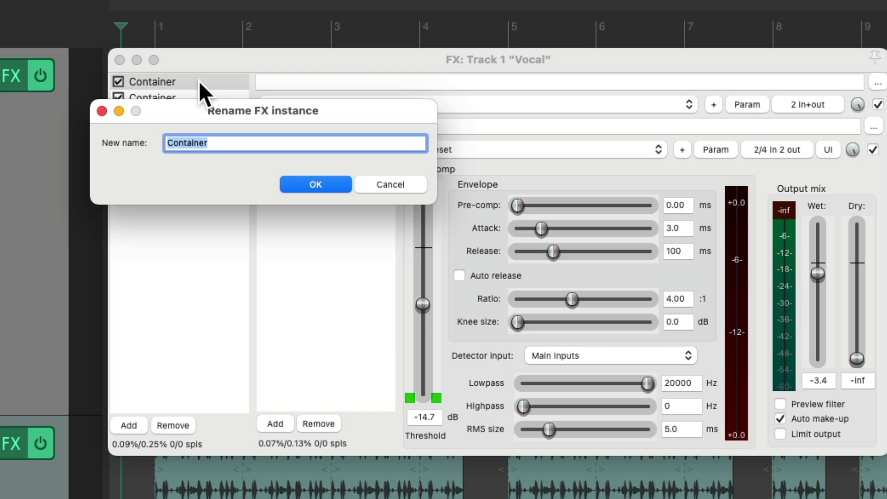
pyautogui.write('Comp & EQ')
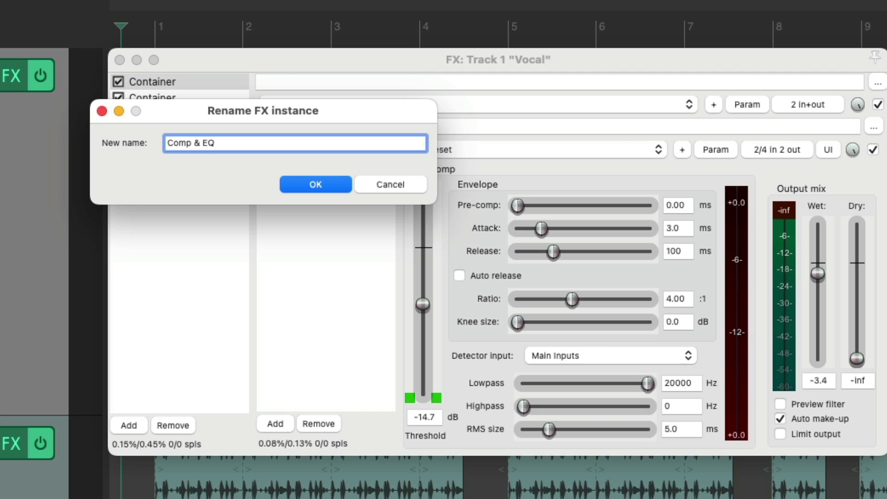
pyautogui.press('Return')
# Rename the container holding the delays and reverb as "Delay & Reverb"
pyautogui.click(189, 96)
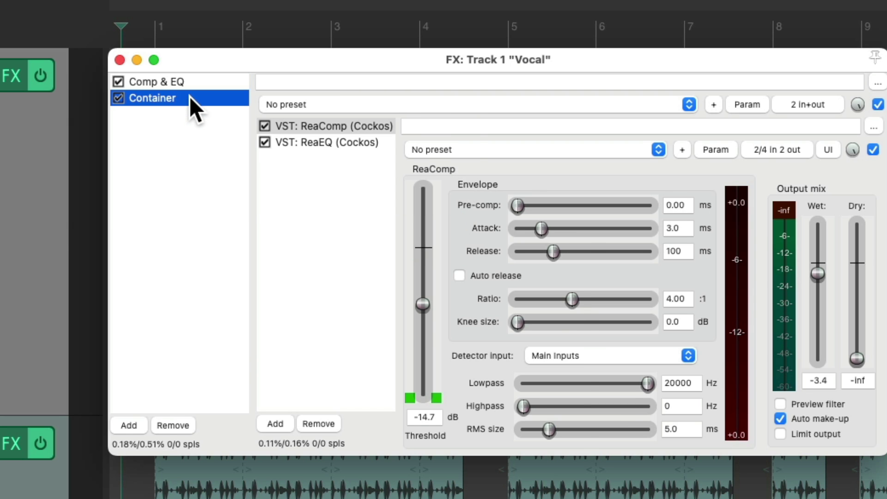
pyautogui.press('F2')
pyautogui.write('Delay & Reverb')
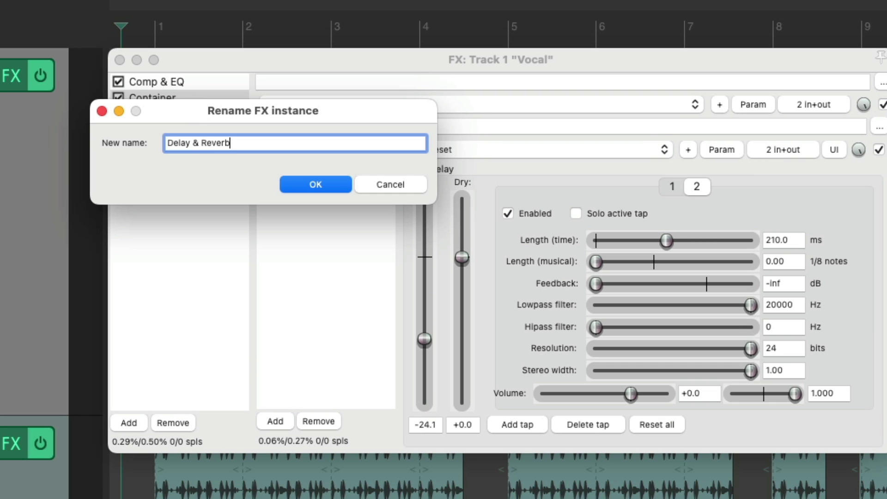
pyautogui.press('Return')
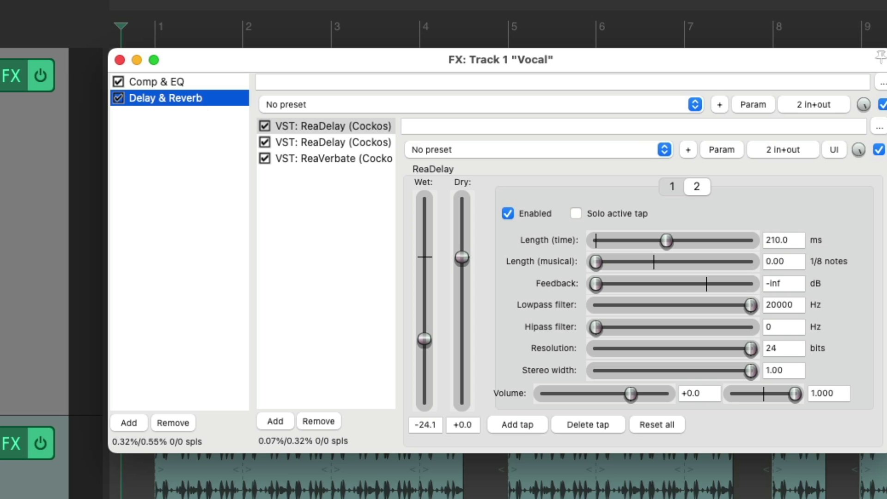
# Add an empty container and place it between Comp & EQ and Delay & Reverb
pyautogui.rightClick(194, 153)
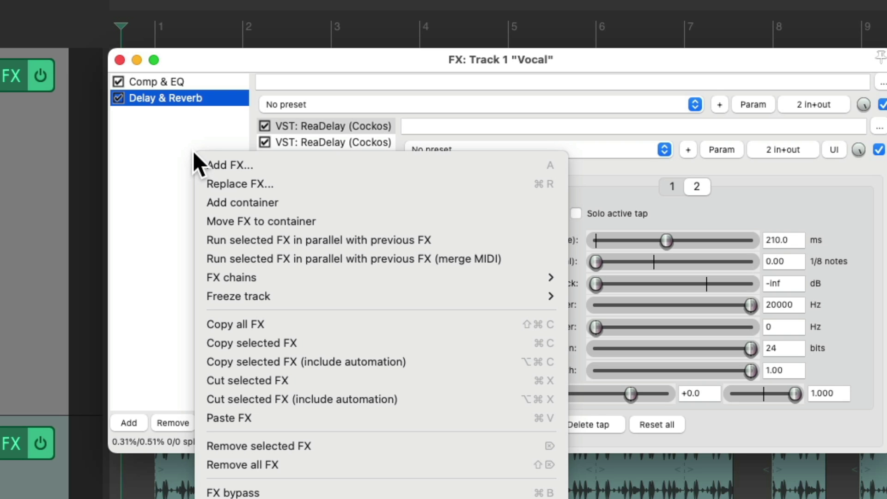
pyautogui.click(206, 202)
pyautogui.moveTo(215, 138); pyautogui.dragTo(218, 118)
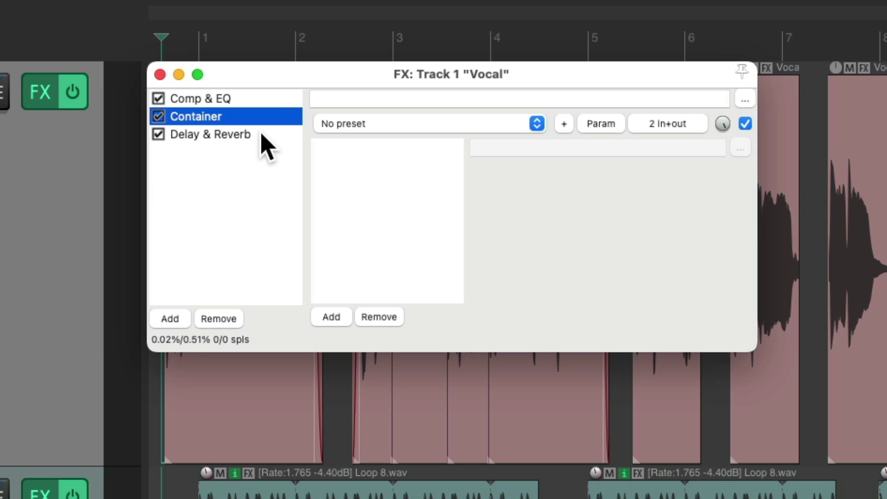
# Add the JS: Distortion effect to the empty middle container
pyautogui.doubleClick(364, 178)
pyautogui.write('dist')
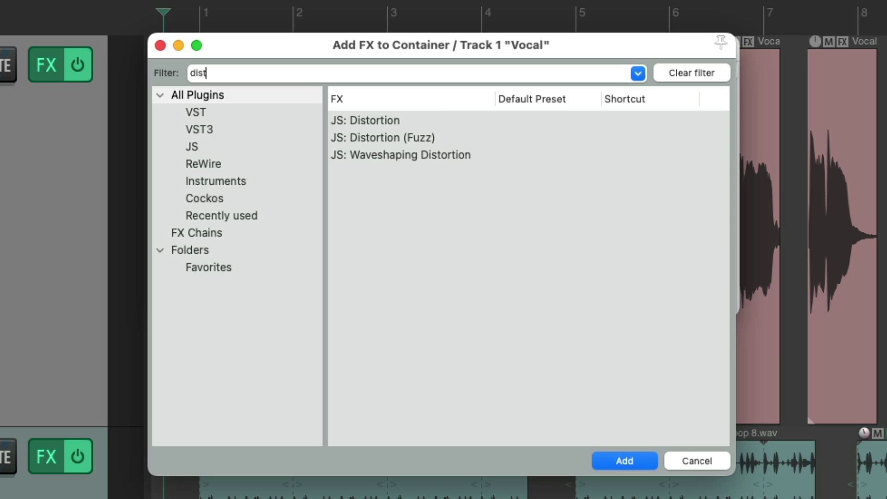
pyautogui.click(429, 121)
pyautogui.doubleClick(415, 120)
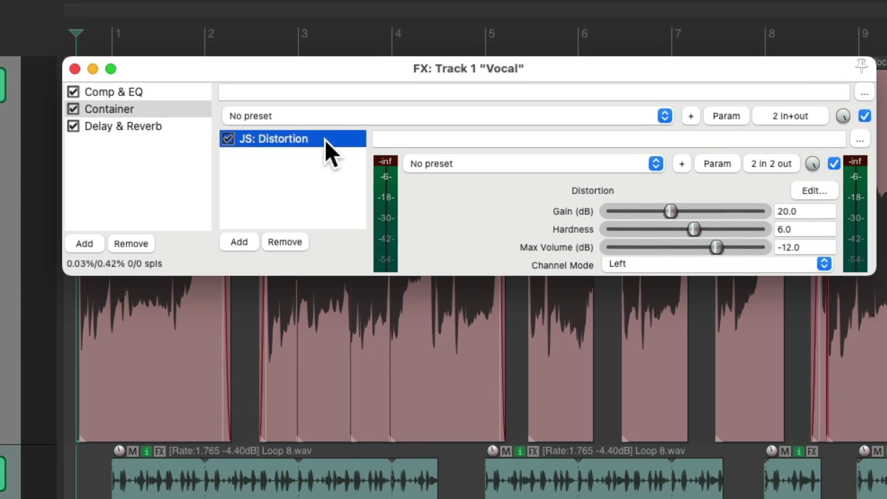
# Set the distortion's channel mode to Stereo and play back the soloed vocal to hear it
pyautogui.click(666, 267)
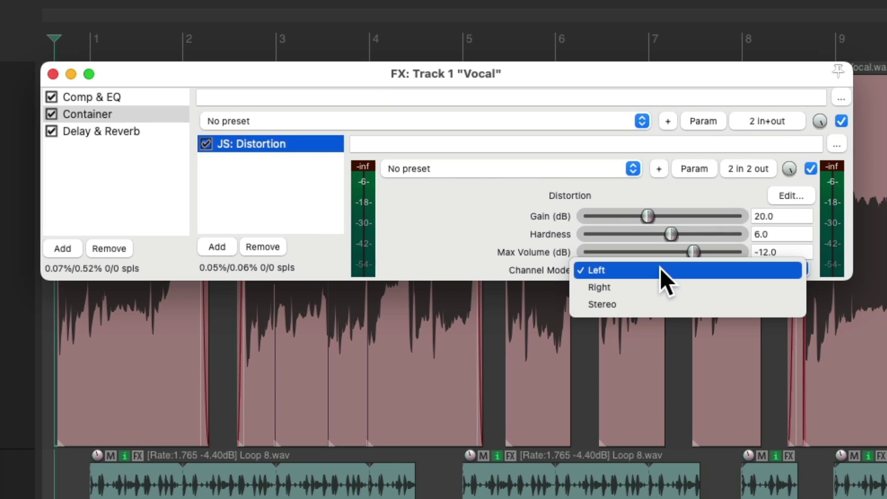
pyautogui.click(665, 305)
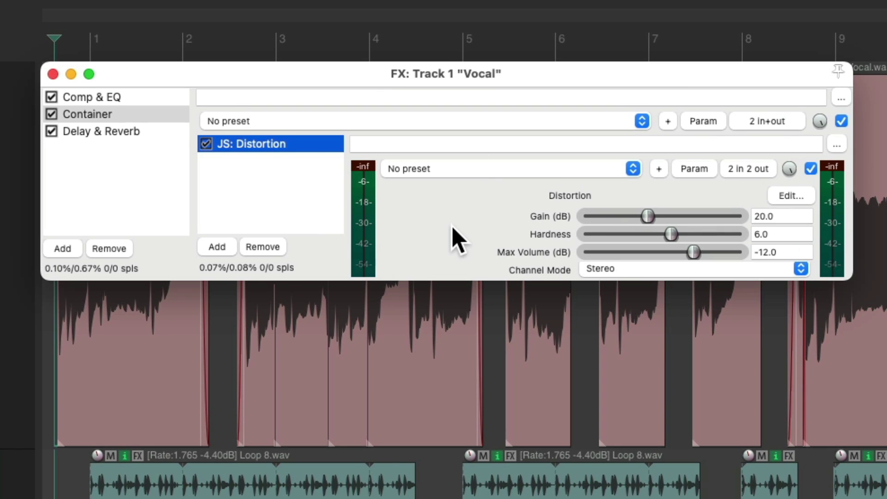
pyautogui.press('space')
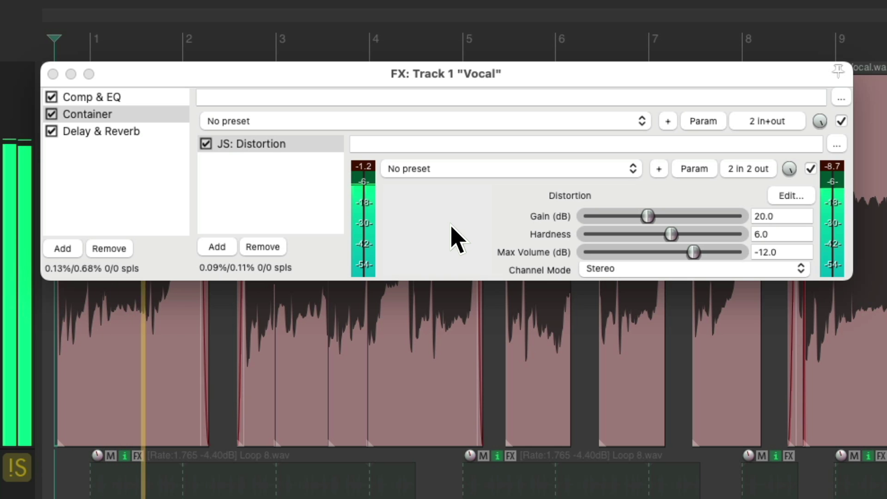
pyautogui.press('space')
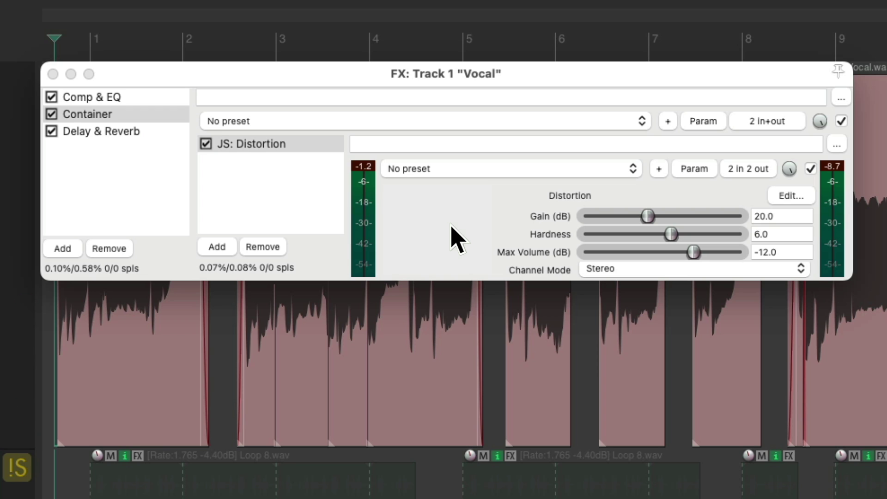
# Add JS: Volume/Pan Smoother v5 after the distortion in the middle container
pyautogui.doubleClick(299, 204)
pyautogui.write('vo')
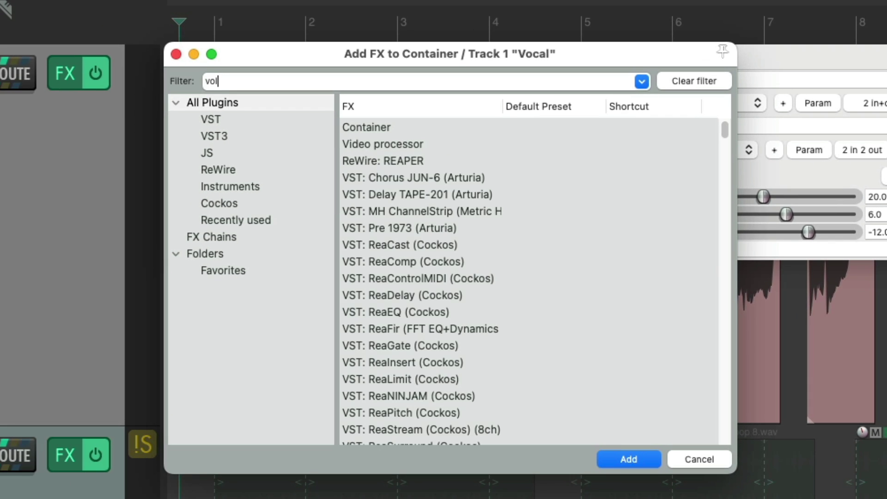
pyautogui.write('l')
pyautogui.doubleClick(476, 210)
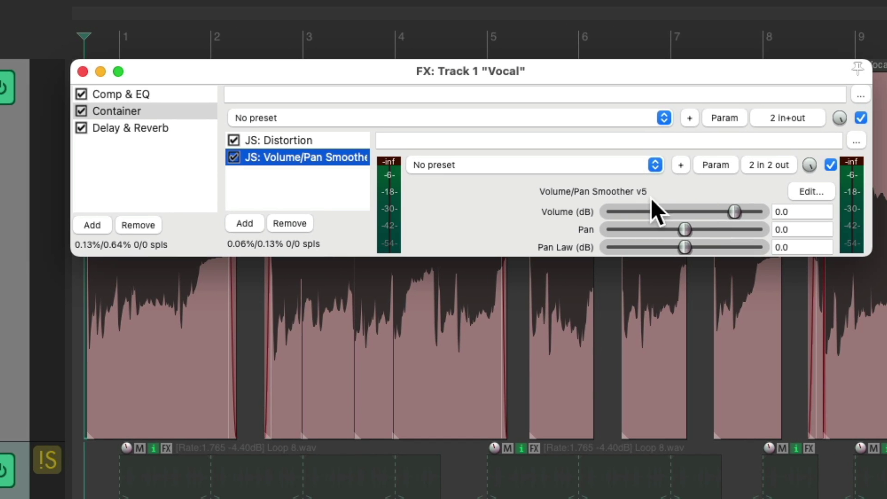
# Lower the Volume/Pan Smoother's volume to about -9.4 dB and play back the soloed vocal
pyautogui.moveTo(725, 212)
pyautogui.mouseDown()
pyautogui.moveTo(701, 215)
pyautogui.moveTo(716, 211)
pyautogui.mouseUp()
pyautogui.press('space')
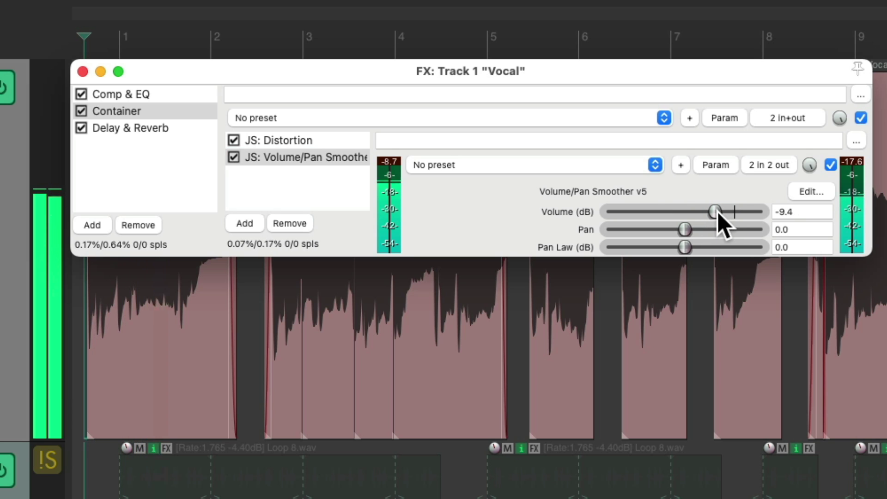
pyautogui.press('space')
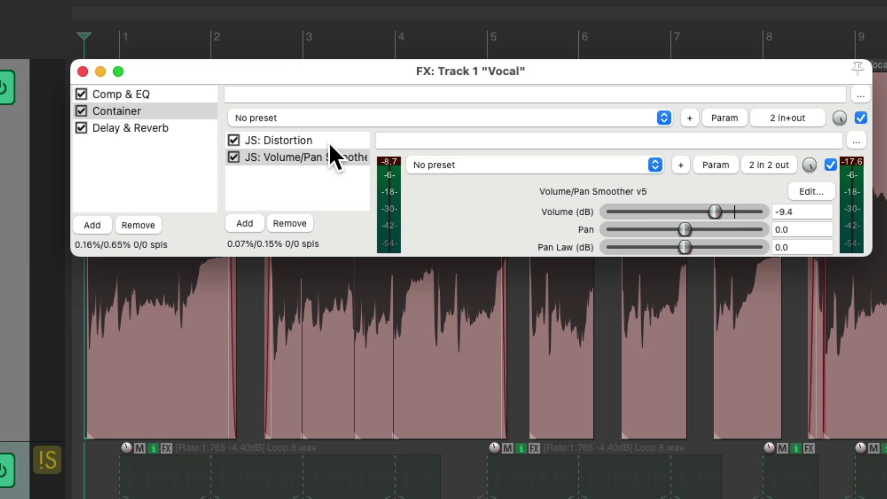
# Add ReaEQ to the middle container and place it before the distortion
pyautogui.doubleClick(311, 187)
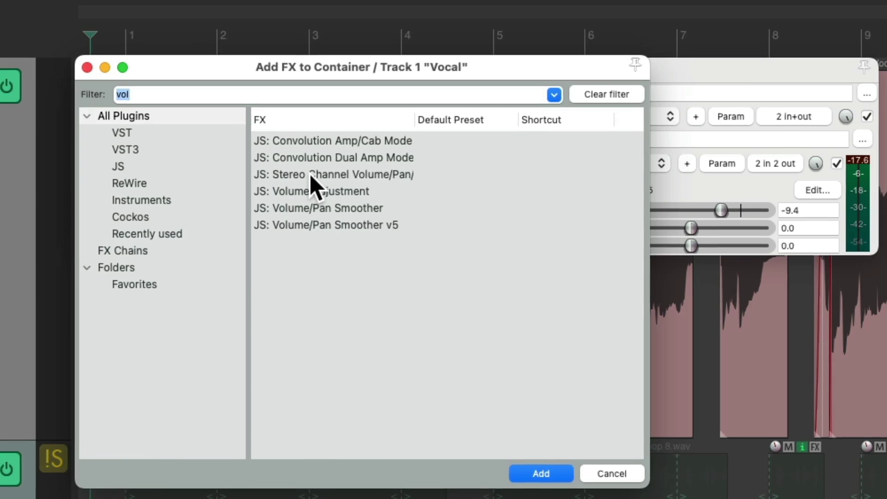
pyautogui.write('eq')
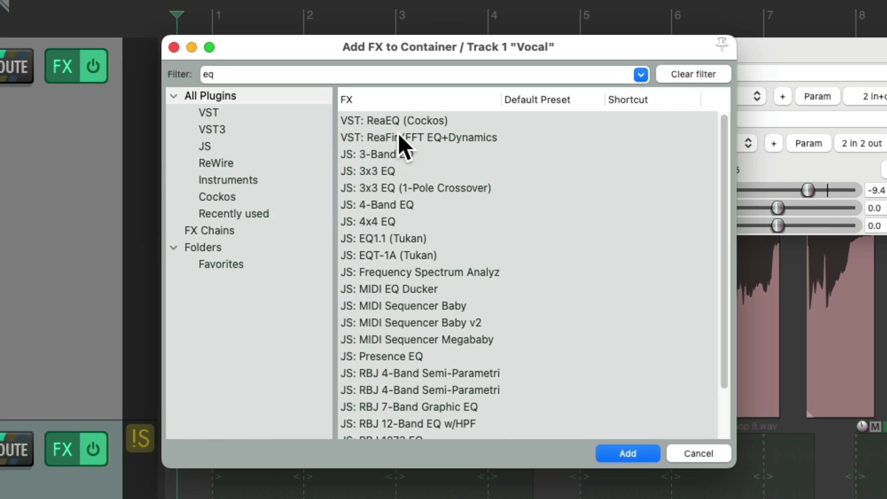
pyautogui.click(419, 121)
pyautogui.doubleClick(472, 121)
pyautogui.moveTo(298, 157); pyautogui.dragTo(305, 124)
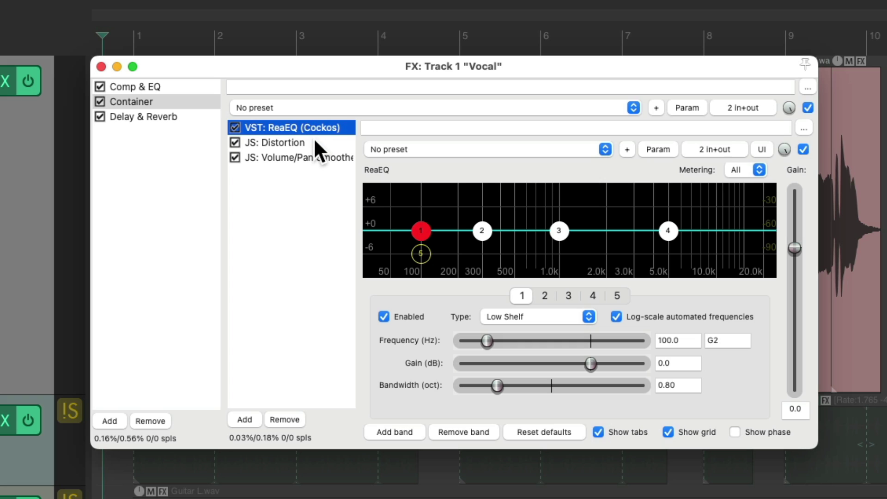
# Remove the first four bands from the new ReaEQ and enable the remaining High Pass band
pyautogui.click(465, 431)
pyautogui.click(465, 432)
pyautogui.click(465, 431)
pyautogui.click(465, 431)
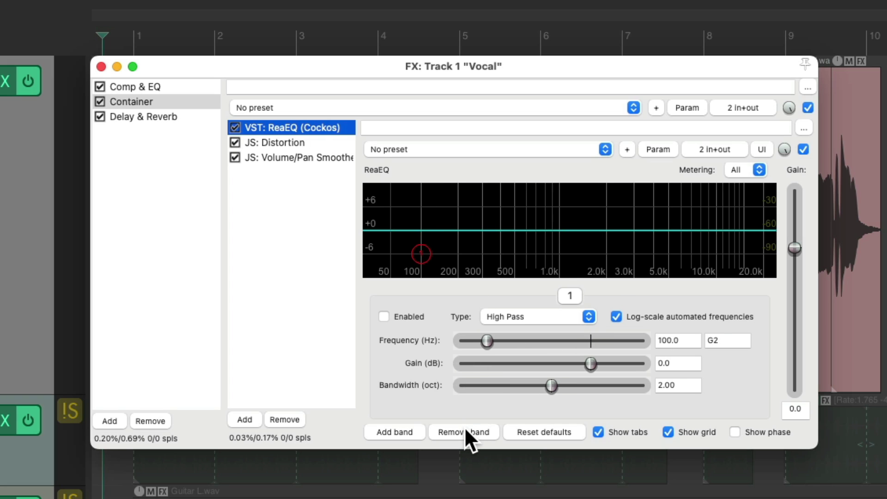
pyautogui.click(421, 254)
pyautogui.click(421, 254)
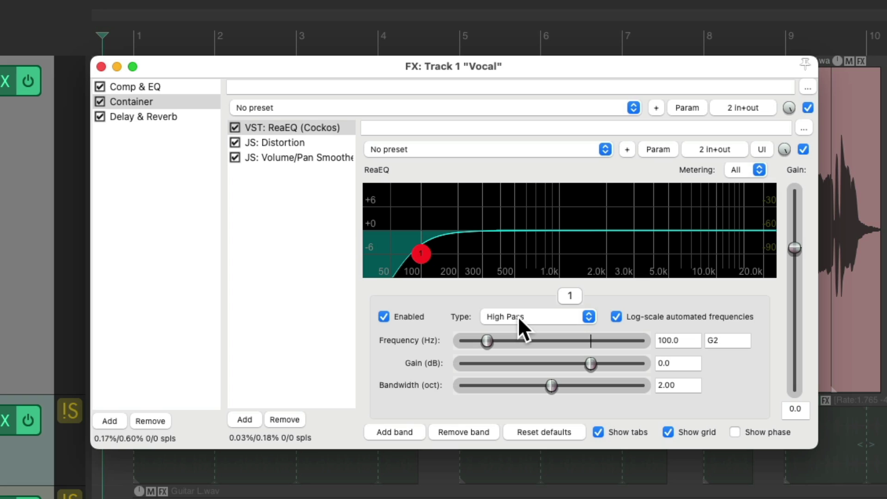
# Add a Low Pass band at about 20 kHz and lower the High Pass band to between 50 and 100 Hz
pyautogui.click(410, 428)
pyautogui.click(551, 315)
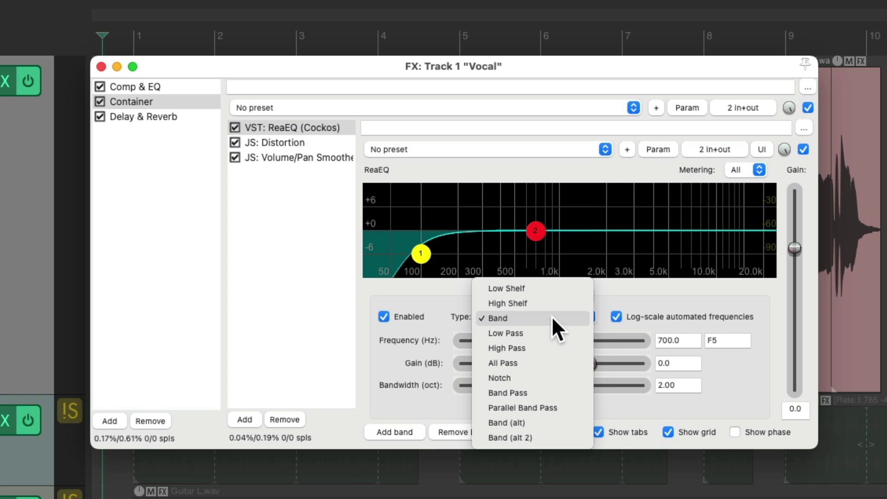
pyautogui.moveTo(535, 253); pyautogui.dragTo(768, 247)
pyautogui.moveTo(420, 256); pyautogui.dragTo(407, 253)
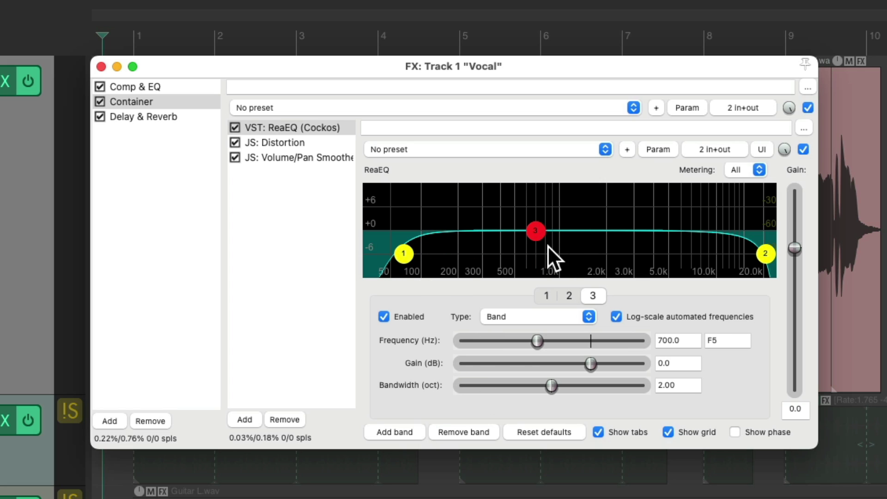
# Boost ReaEQ's band 3, enlarge the FX window and sweep the band during playback to about 250 Hz at +10.5 dB
pyautogui.moveTo(534, 233); pyautogui.dragTo(547, 206)
pyautogui.moveTo(821, 445); pyautogui.dragTo(832, 498)
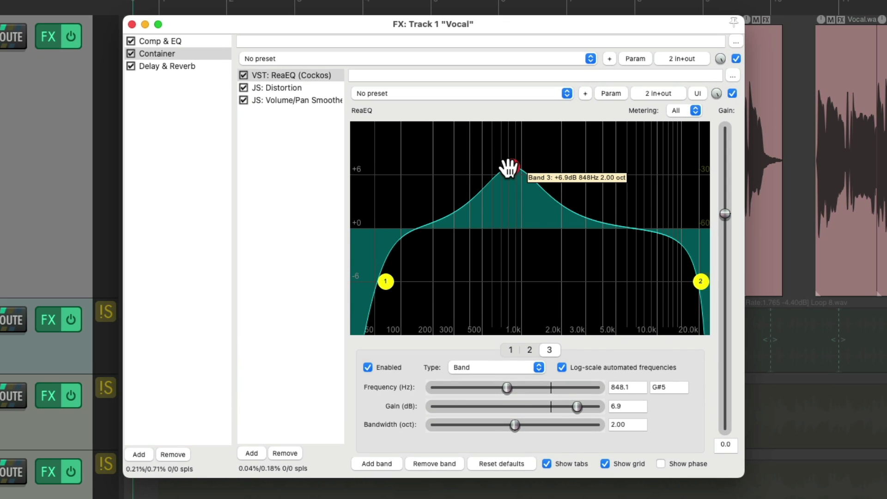
pyautogui.press('space')
pyautogui.moveTo(510, 170); pyautogui.dragTo(435, 134)
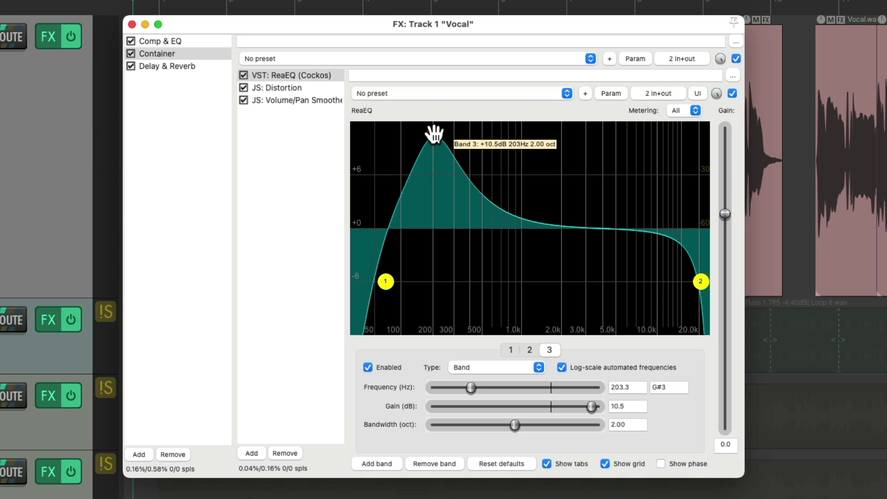
pyautogui.moveTo(434, 136)
pyautogui.mouseDown()
pyautogui.moveTo(477, 137)
pyautogui.moveTo(444, 136)
pyautogui.mouseUp()
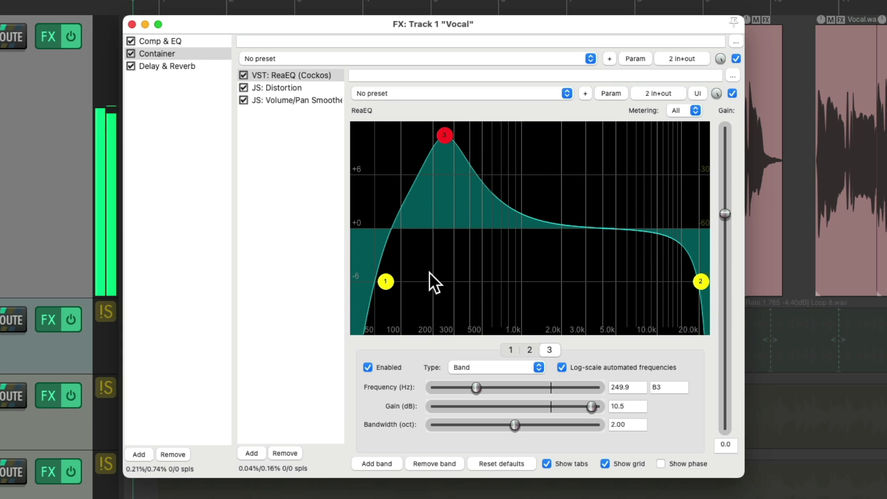
# Narrow the EQ curve around the low mids with the Low Pass, band 3 at about 336 Hz and the High Pass at about 148 Hz
pyautogui.moveTo(389, 280); pyautogui.dragTo(402, 281)
pyautogui.moveTo(701, 282); pyautogui.dragTo(474, 282)
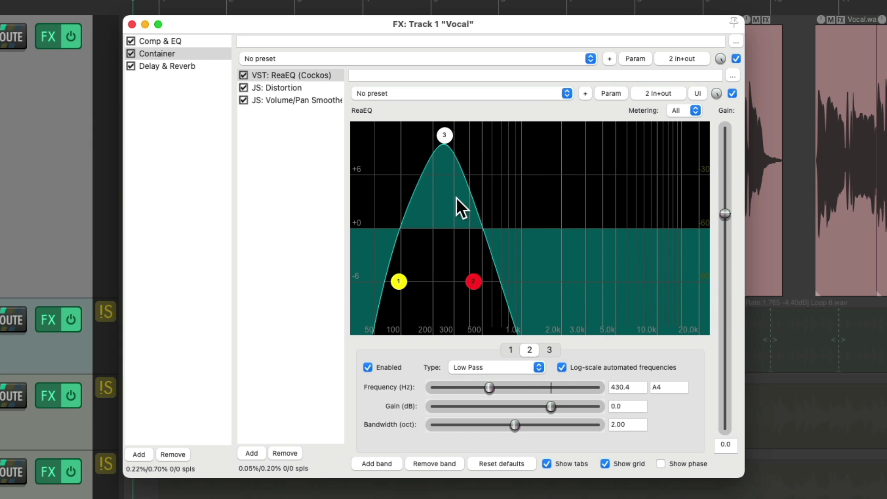
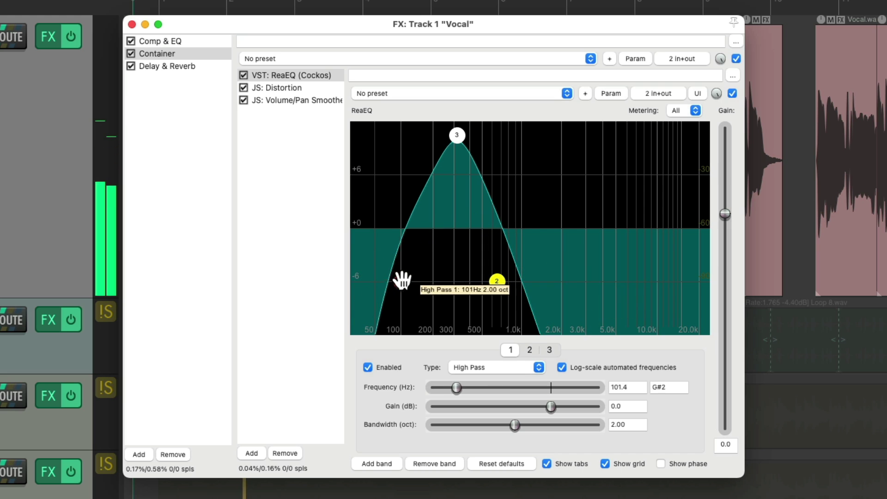
pyautogui.click(457, 135)
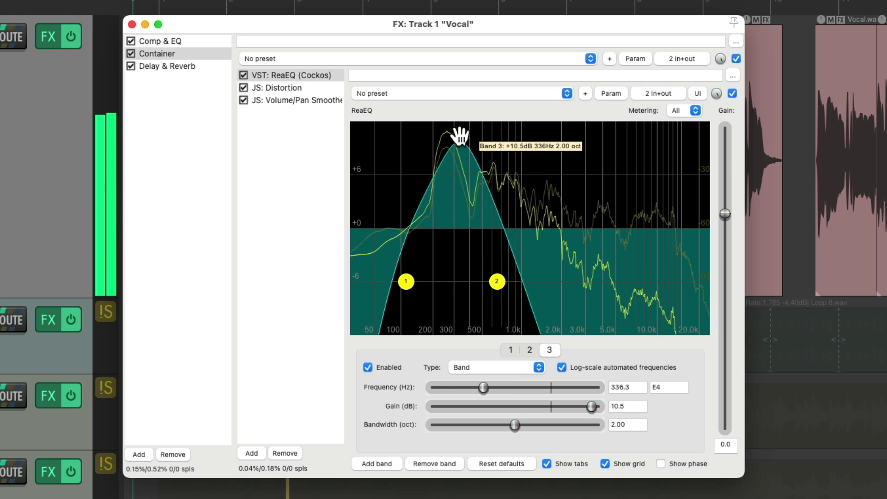
pyautogui.click(498, 280)
pyautogui.moveTo(406, 281); pyautogui.dragTo(418, 280)
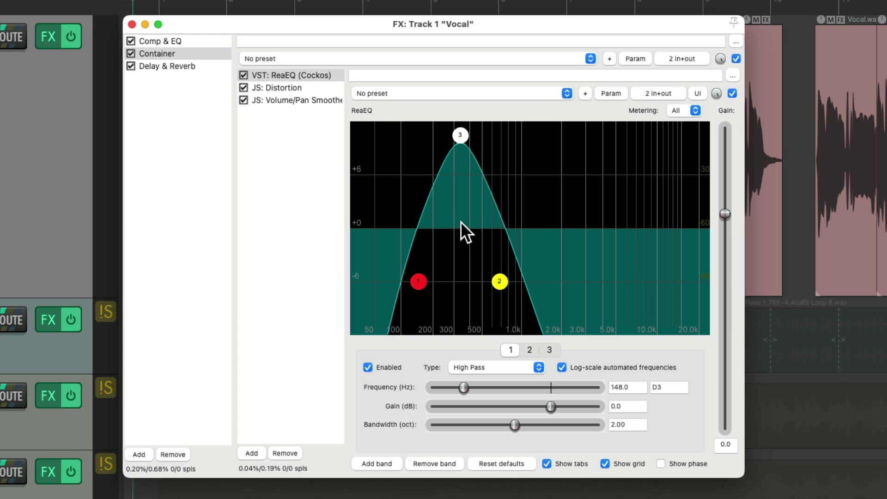
# Rename the middle container Multiband Distortion and run it in parallel with the previous FX
pyautogui.click(181, 53)
pyautogui.press('F2')
pyautogui.write('Multiband Distortion')
pyautogui.press('Return')
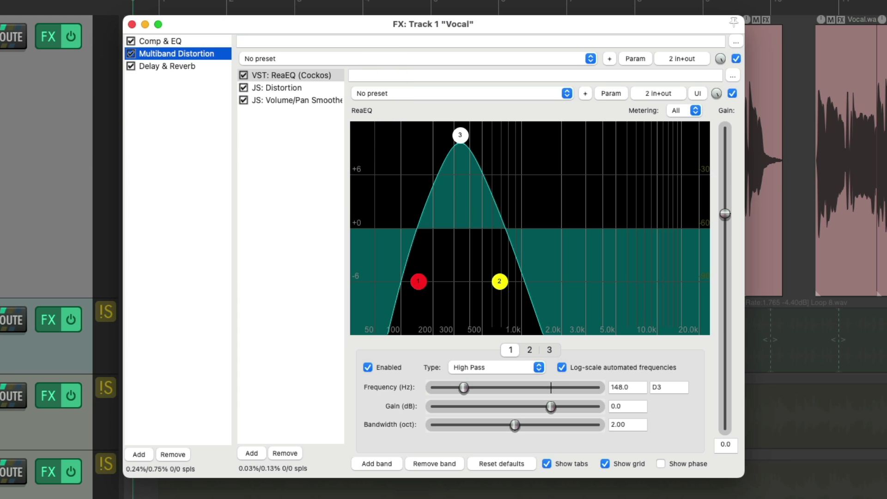
pyautogui.rightClick(164, 53)
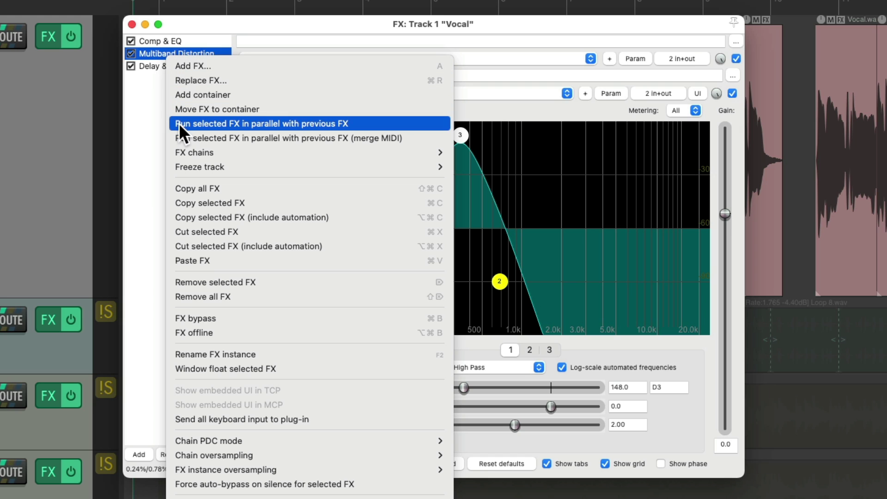
pyautogui.click(259, 119)
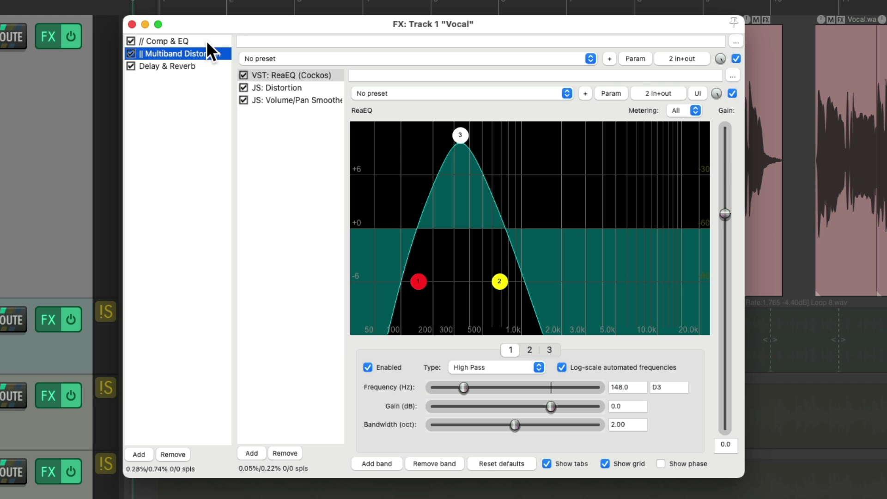
# Pull the Volume/Pan Smoother down to about -59 dB during playback, and bring it back up to about -13.1 dB
pyautogui.click(303, 97)
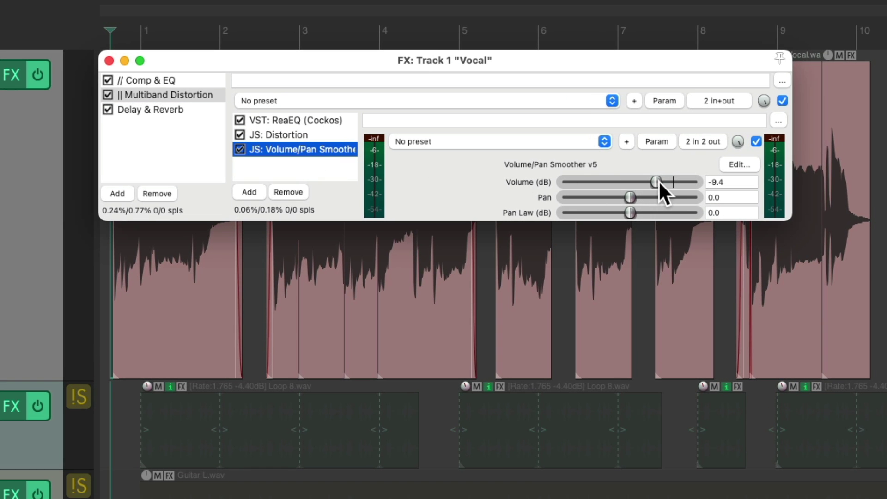
pyautogui.press('space')
pyautogui.moveTo(657, 182); pyautogui.dragTo(564, 187)
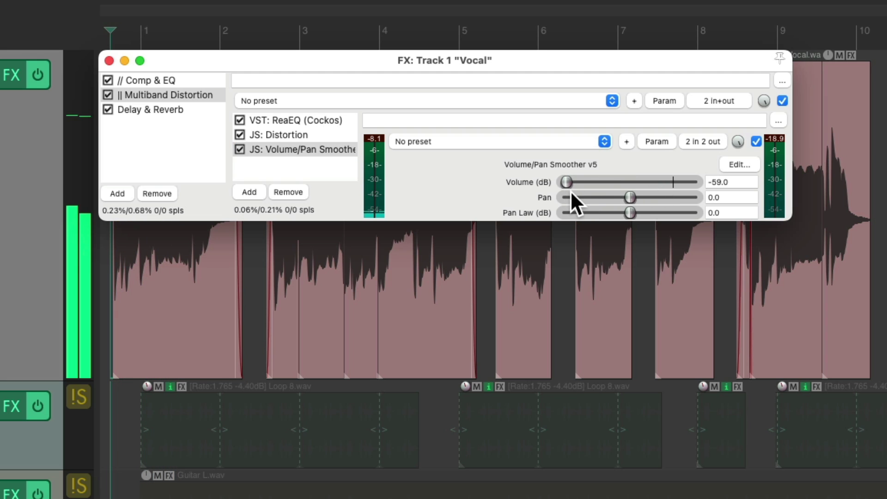
pyautogui.press('space')
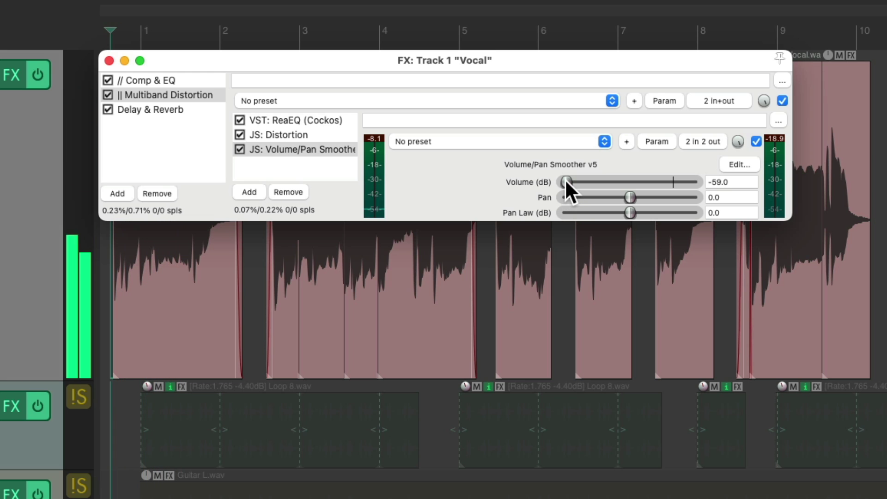
pyautogui.moveTo(564, 180); pyautogui.dragTo(646, 182)
pyautogui.press('space')
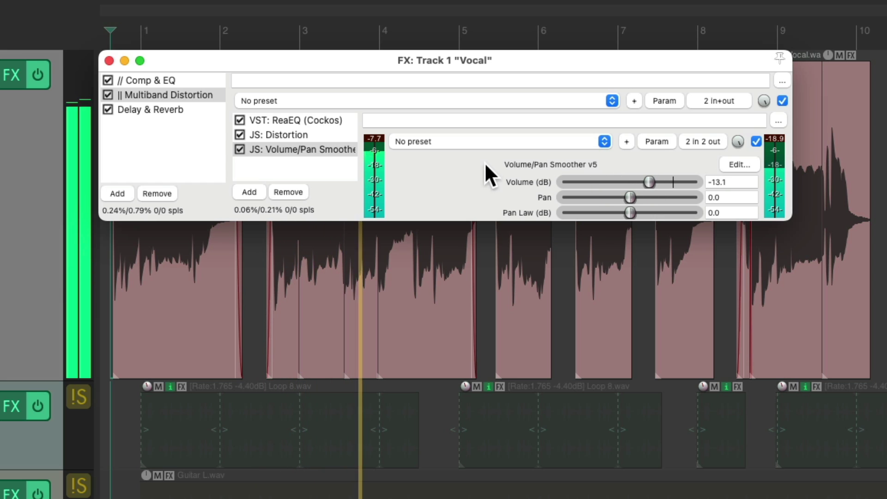
pyautogui.press('space')
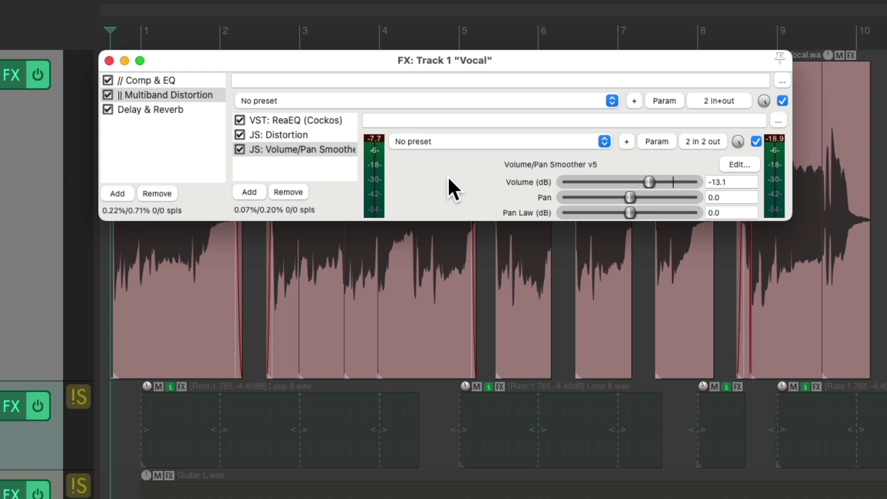
# Review the container's ReaEQ curve, and play the soloed vocal with the Multiband Distortion container bypassed
pyautogui.click(335, 121)
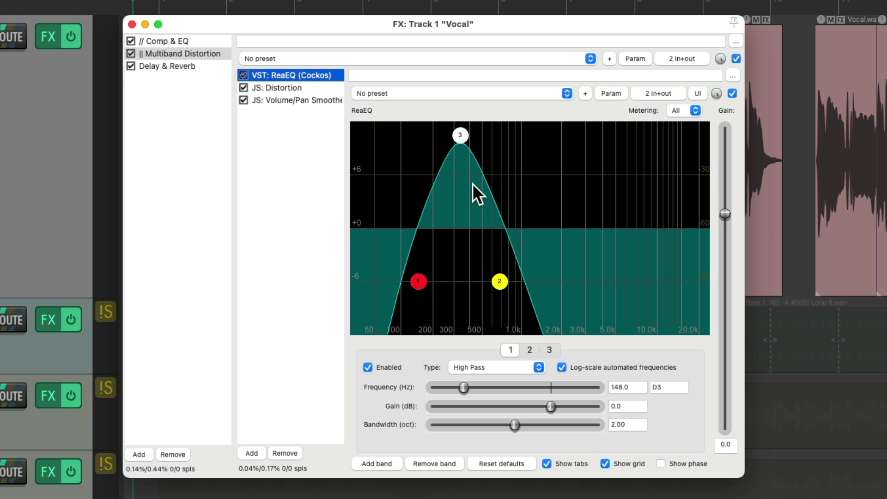
pyautogui.click(314, 101)
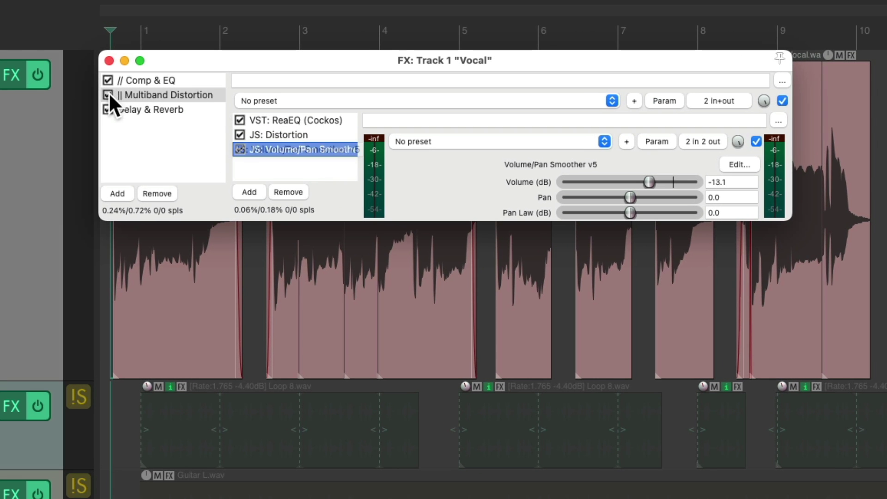
pyautogui.click(108, 95)
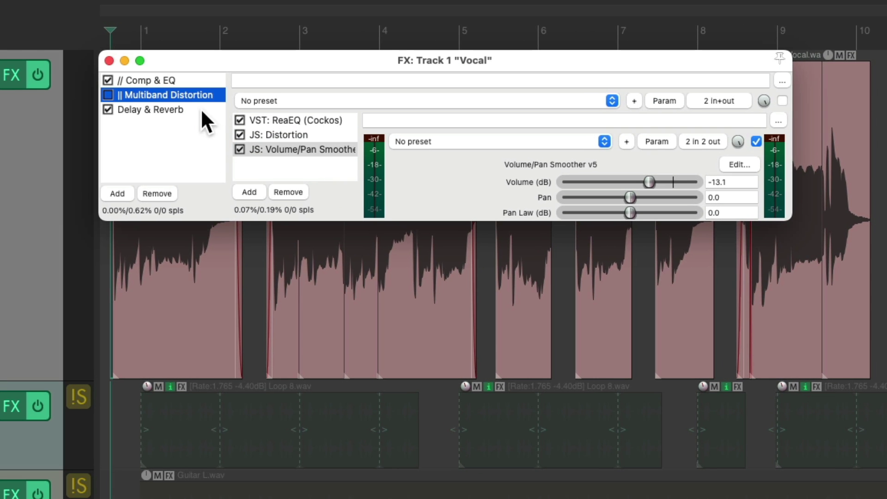
pyautogui.press('space')
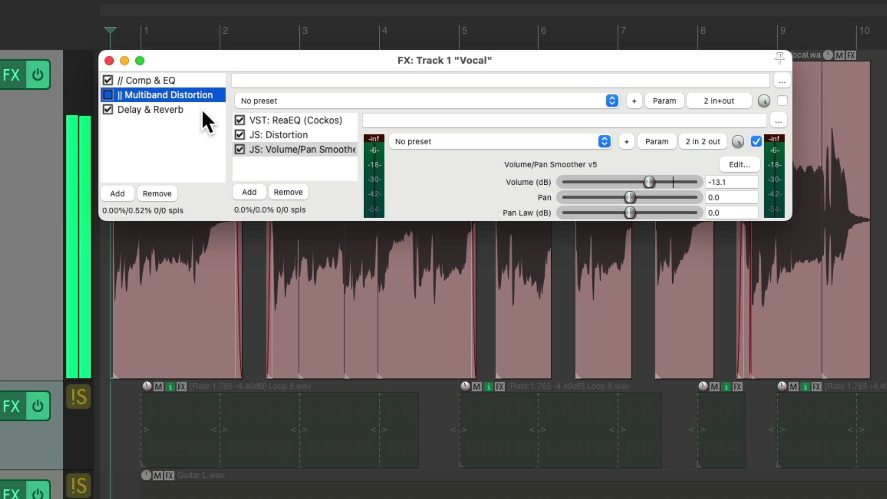
pyautogui.press('space')
# Re-enable the Multiband Distortion container and adjust its Volume/Pan Smoother to about -14.2 dB while playing the full mix
pyautogui.click(108, 94)
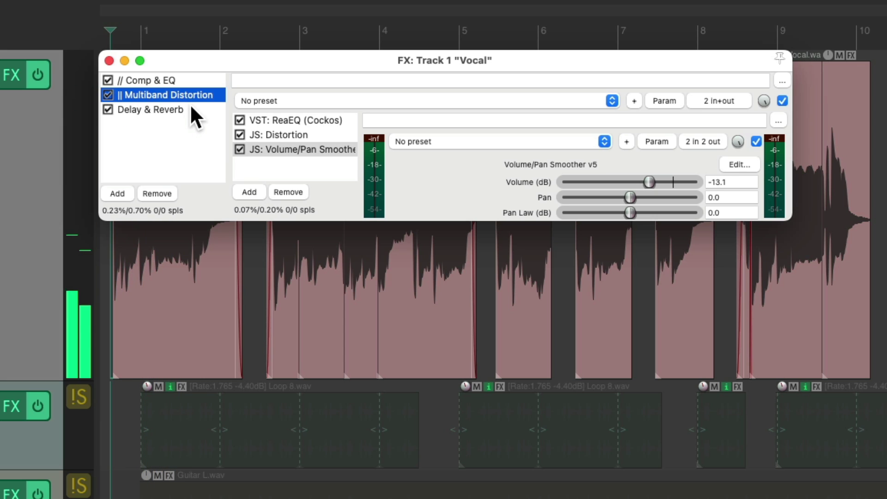
pyautogui.press('space')
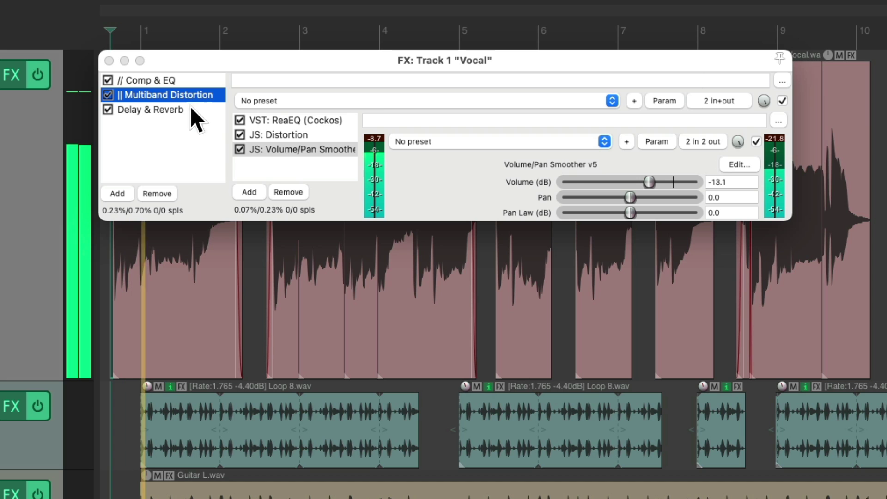
pyautogui.moveTo(628, 180)
pyautogui.mouseDown()
pyautogui.moveTo(585, 184)
pyautogui.moveTo(644, 182)
pyautogui.mouseUp()
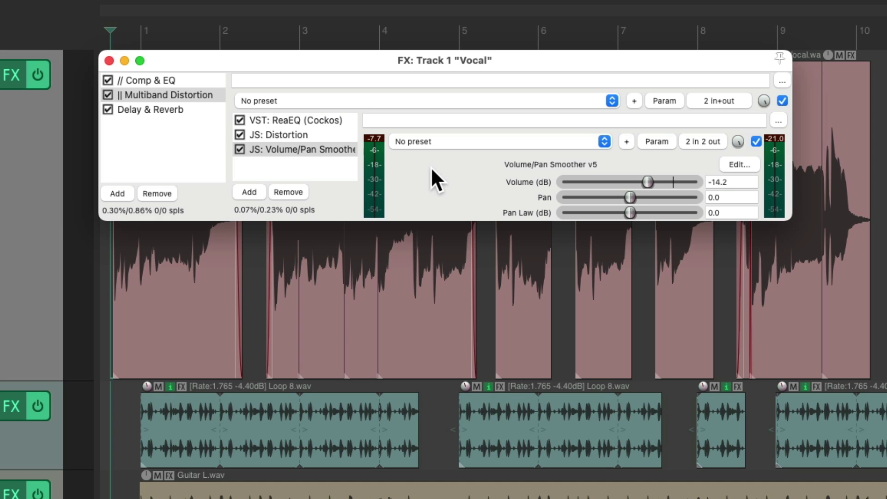
# Stop running Multiband Distortion in parallel and shift its ReaEQ curve upward during playback, with band 3 at about 1360 Hz and +11 dB
pyautogui.rightClick(185, 95)
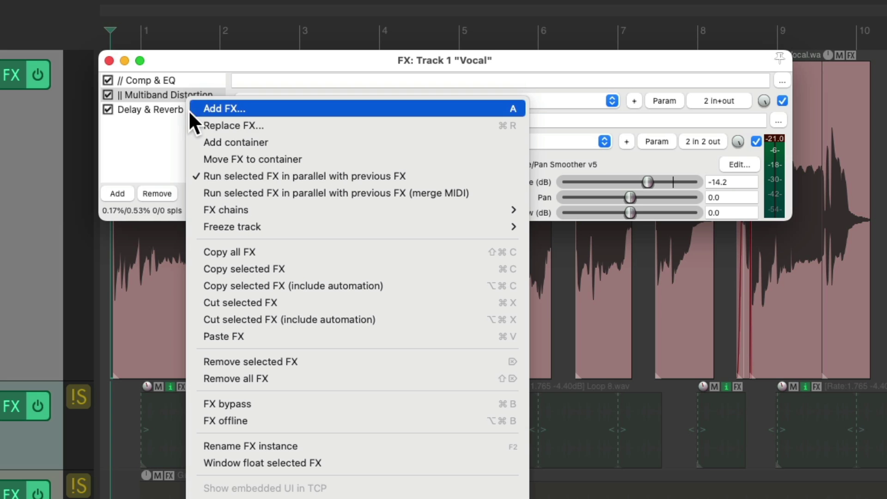
pyautogui.click(201, 176)
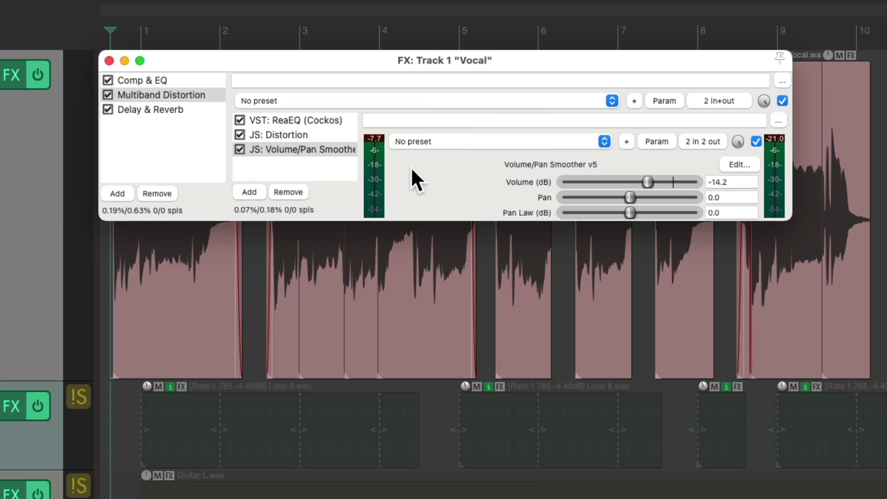
pyautogui.click(334, 119)
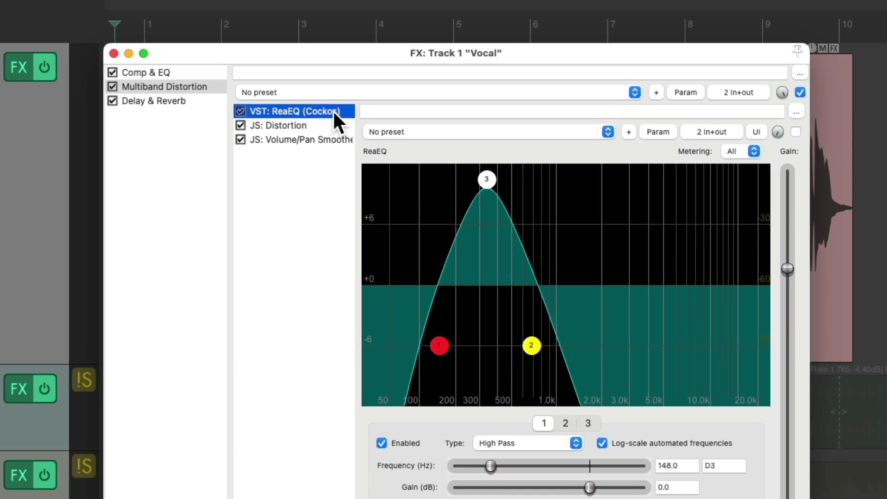
pyautogui.press('space')
pyautogui.moveTo(499, 281); pyautogui.dragTo(565, 281)
pyautogui.moveTo(461, 137); pyautogui.dragTo(516, 132)
pyautogui.moveTo(417, 281); pyautogui.dragTo(454, 281)
pyautogui.moveTo(564, 281); pyautogui.dragTo(591, 280)
pyautogui.moveTo(518, 134); pyautogui.dragTo(538, 133)
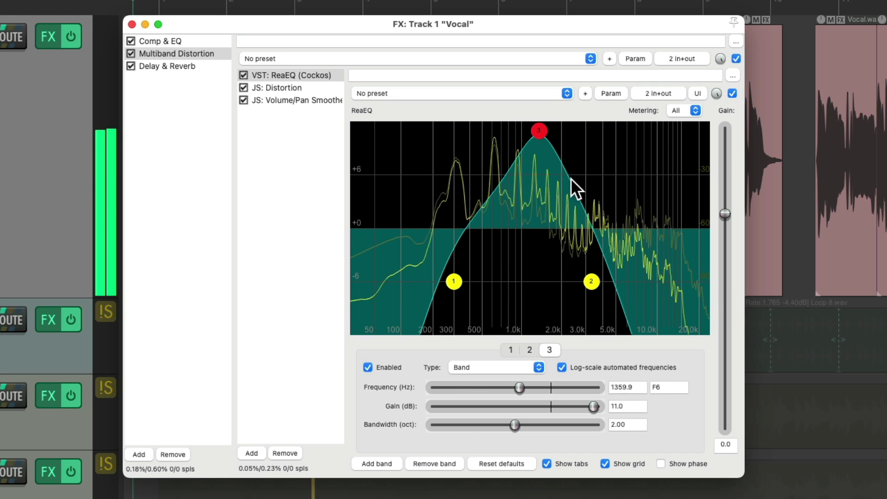
# Focus the ReaEQ curve on the upper mids, with the High Pass at about 637 Hz and the Low Pass at about 4084 Hz
pyautogui.moveTo(591, 280); pyautogui.dragTo(610, 280)
pyautogui.moveTo(454, 281); pyautogui.dragTo(478, 281)
pyautogui.moveTo(538, 131); pyautogui.dragTo(548, 133)
pyautogui.click(605, 280)
pyautogui.moveTo(605, 280); pyautogui.dragTo(597, 281)
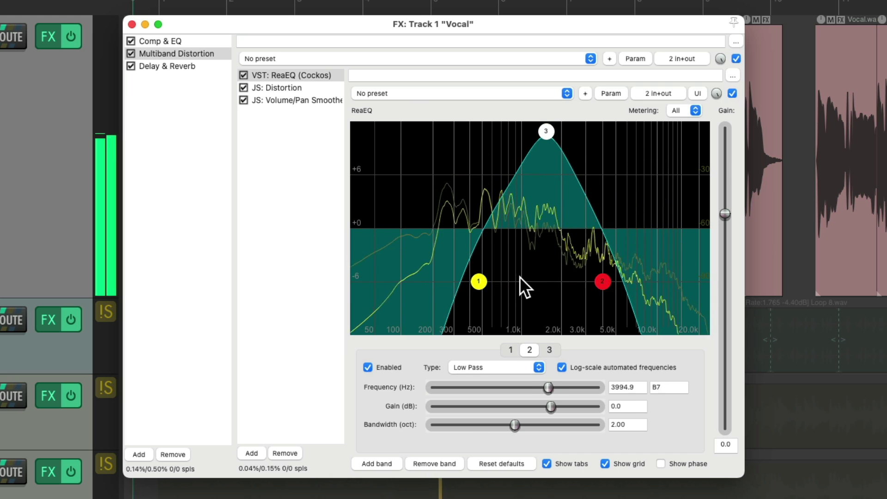
pyautogui.moveTo(479, 279); pyautogui.dragTo(496, 280)
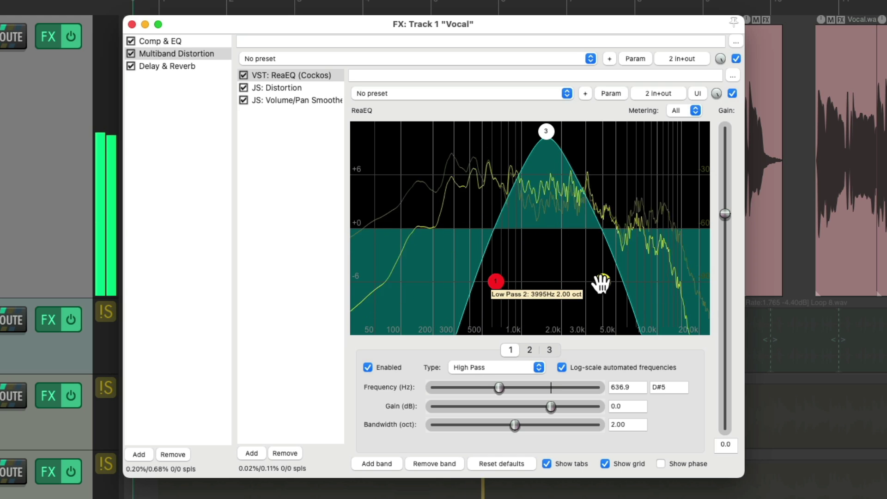
pyautogui.moveTo(600, 281); pyautogui.dragTo(604, 280)
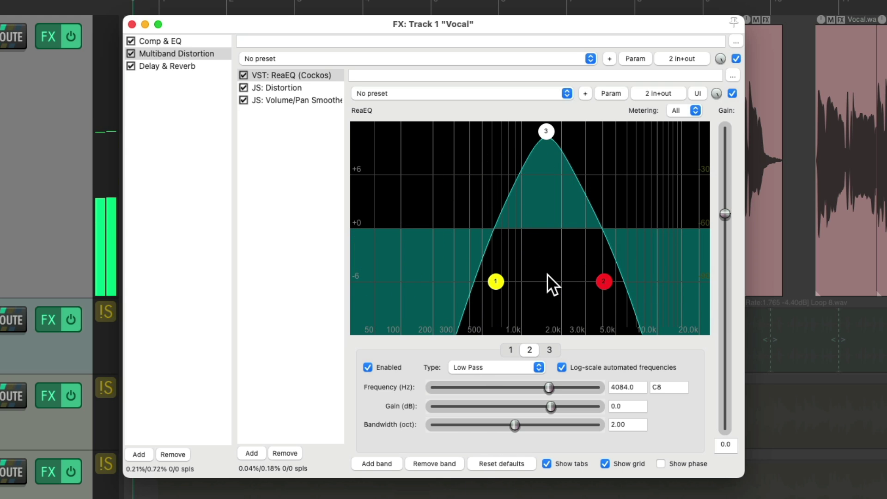
# Run Multiband Distortion in parallel with the previous FX and blend its Volume/Pan Smoother to about -17.9 dB during playback
pyautogui.rightClick(193, 52)
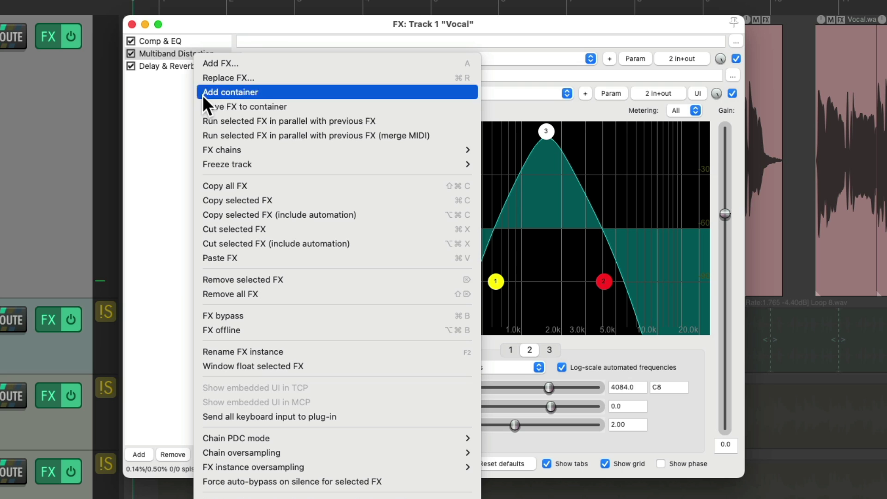
pyautogui.click(200, 119)
pyautogui.click(298, 98)
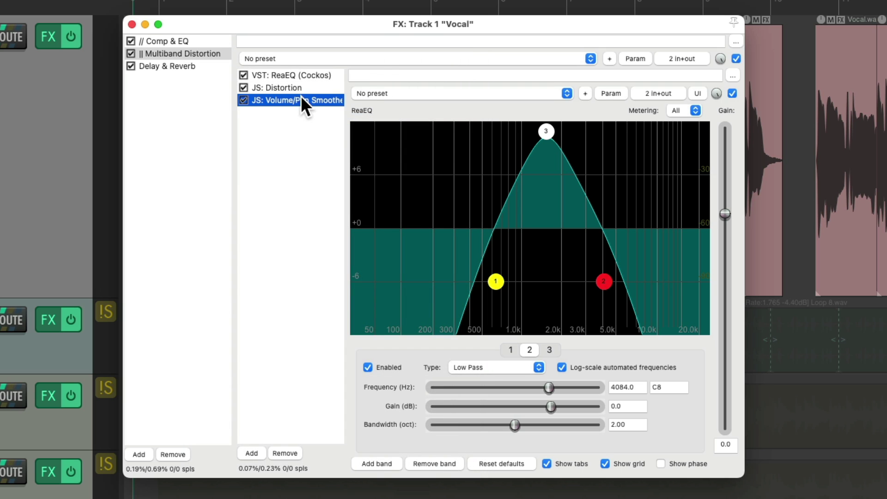
pyautogui.press('space')
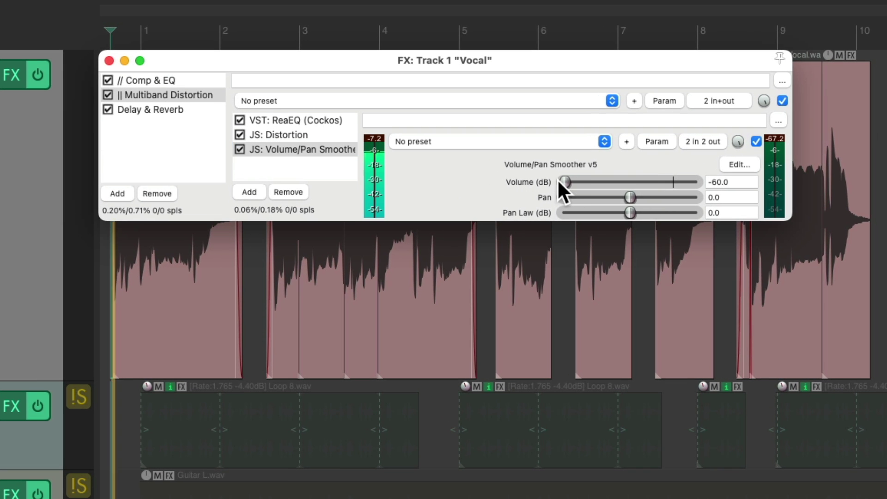
pyautogui.moveTo(564, 182); pyautogui.dragTo(649, 181)
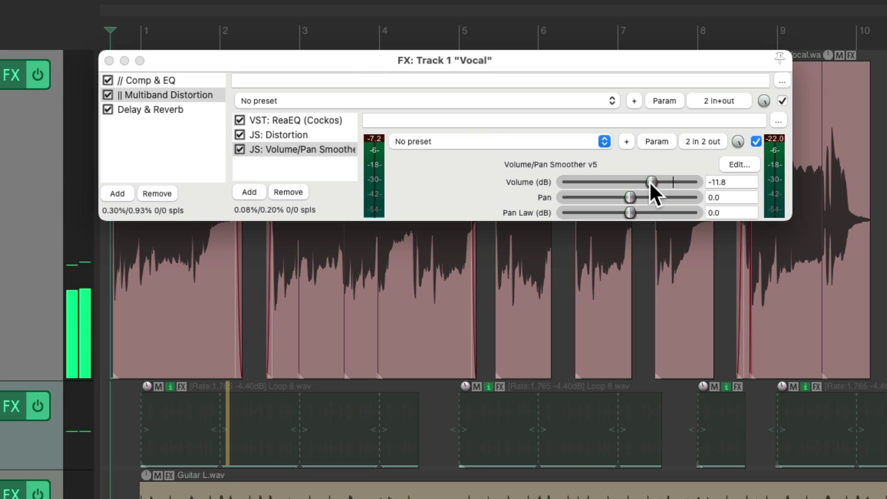
pyautogui.moveTo(649, 182); pyautogui.dragTo(643, 183)
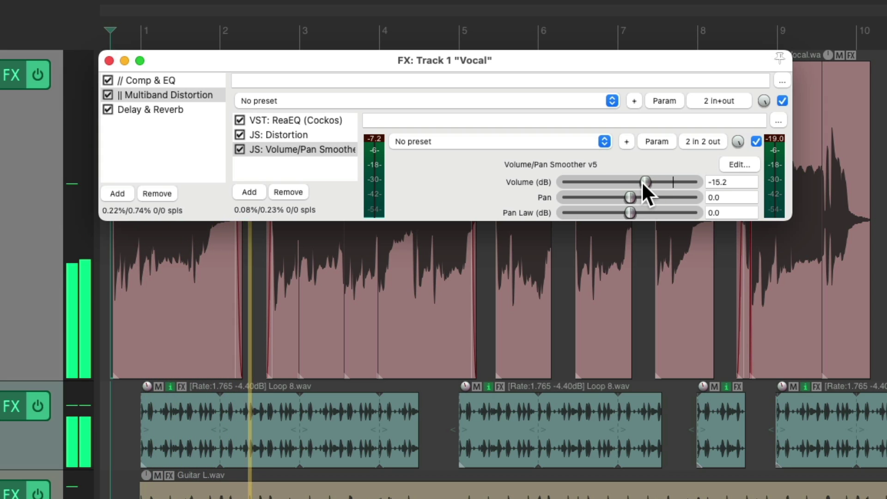
pyautogui.moveTo(641, 181); pyautogui.dragTo(637, 182)
pyautogui.press('space')
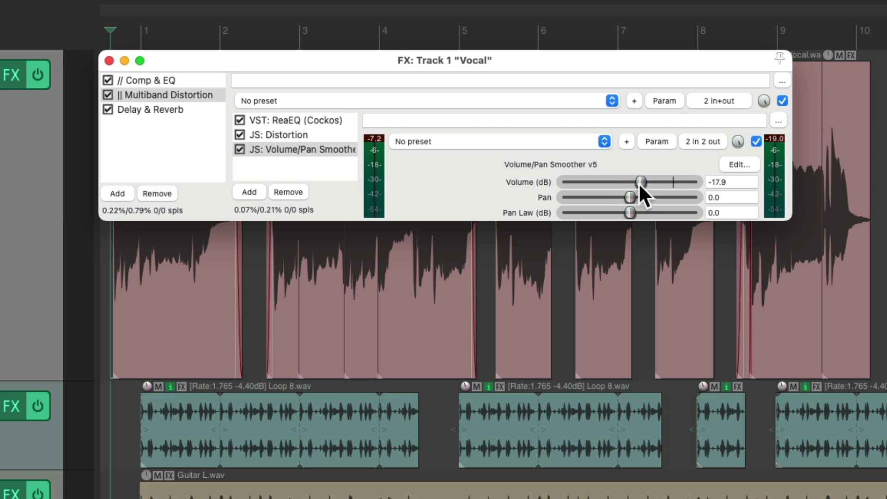
# Audition the distortion panned hard left at about -15.3 dB, and hard right at about -12.8 dB, during playback of the full mix
pyautogui.moveTo(639, 181); pyautogui.dragTo(600, 199)
pyautogui.press('space')
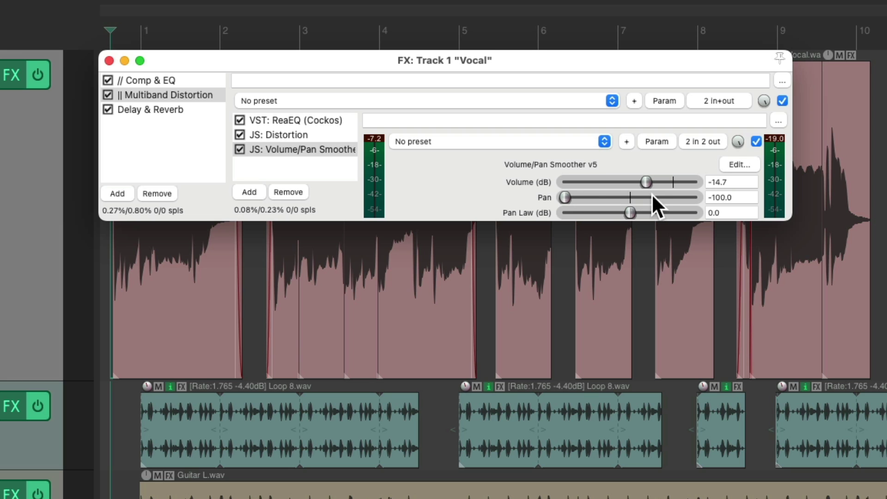
pyautogui.moveTo(645, 182); pyautogui.dragTo(644, 182)
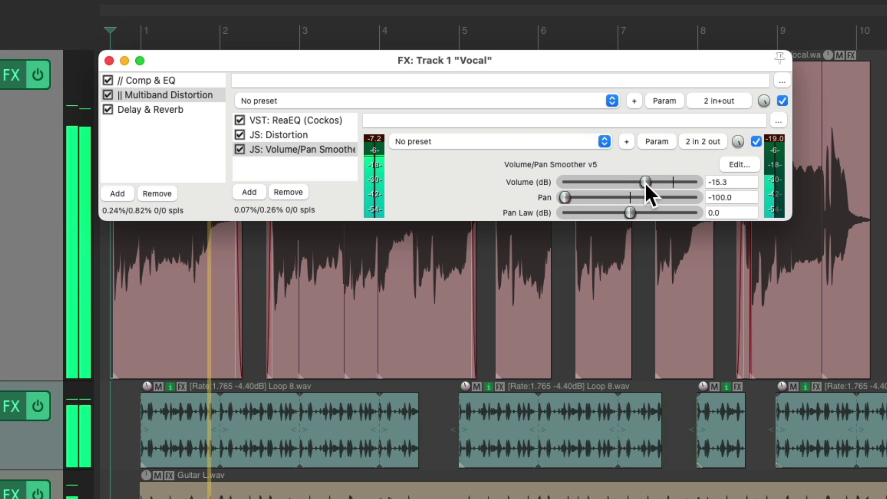
pyautogui.moveTo(564, 197); pyautogui.dragTo(648, 183)
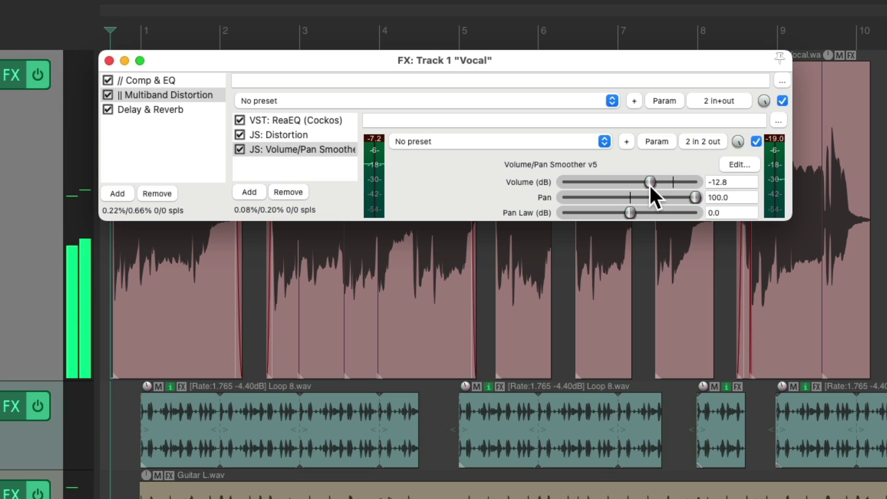
# Fade the distortion down to -60 dB, try it hard left, and recenter its pan with the volume at about -27.0 dB
pyautogui.moveTo(649, 182); pyautogui.dragTo(547, 189)
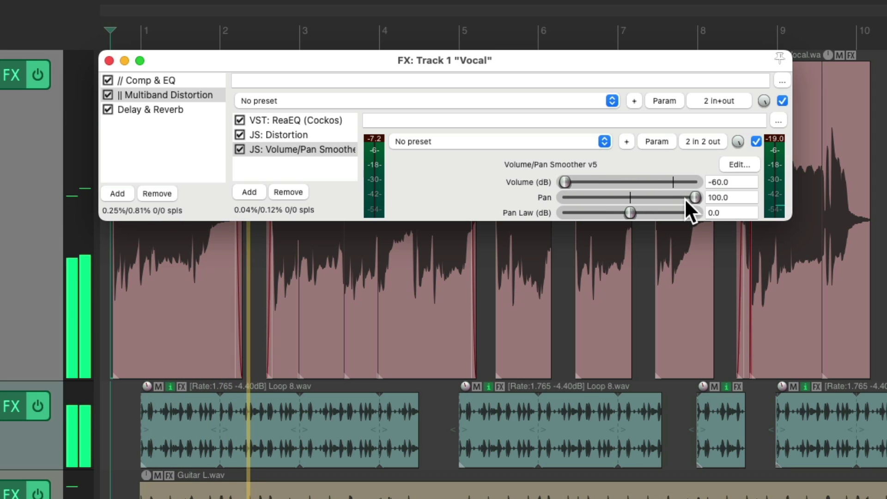
pyautogui.moveTo(694, 196); pyautogui.dragTo(610, 181)
pyautogui.moveTo(623, 181); pyautogui.dragTo(561, 187)
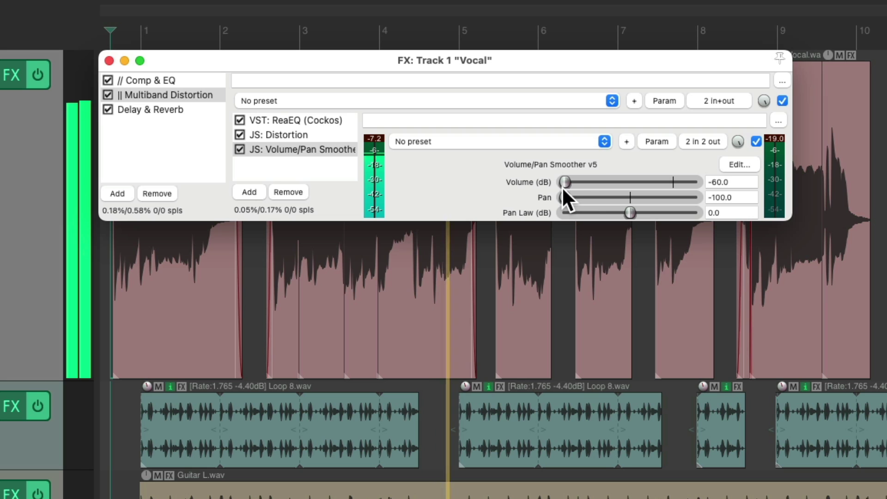
pyautogui.doubleClick(563, 198)
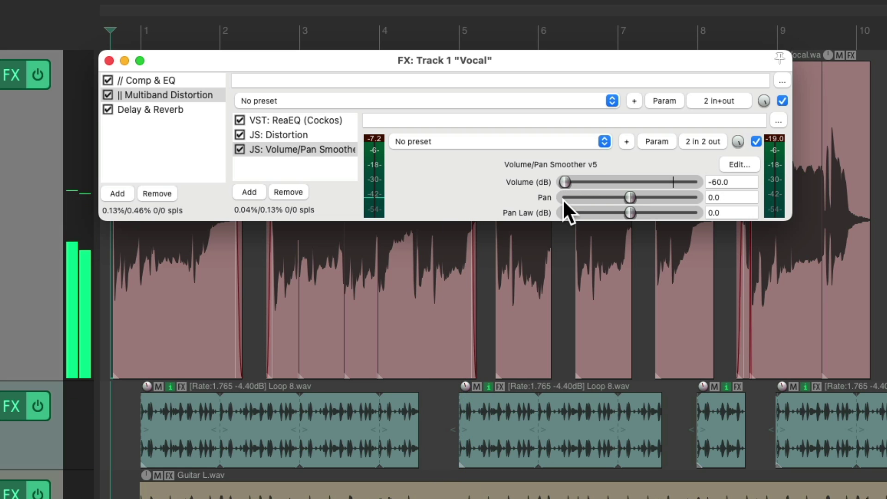
pyautogui.moveTo(566, 182); pyautogui.dragTo(625, 181)
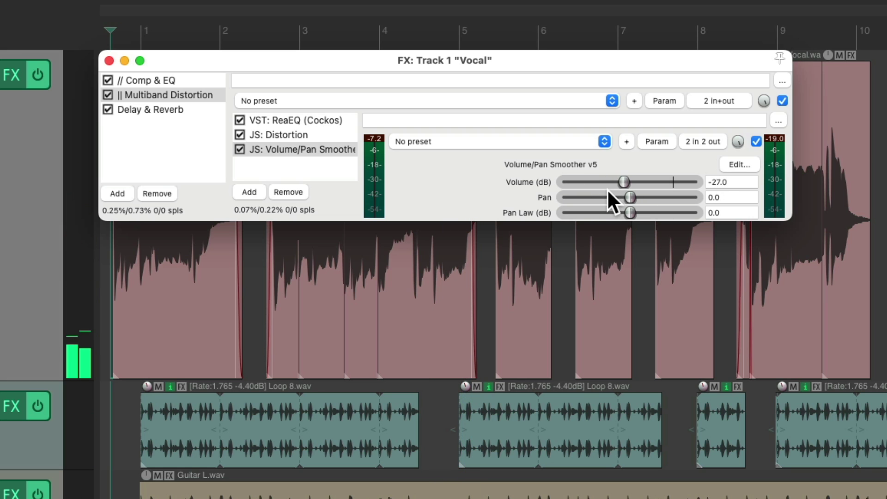
# Stop running Multiband Distortion in parallel and shift its ReaEQ curve into the highs, with Low Pass at about 17004 Hz and band 3 at about 6481 Hz, +10.1 dB
pyautogui.rightClick(182, 94)
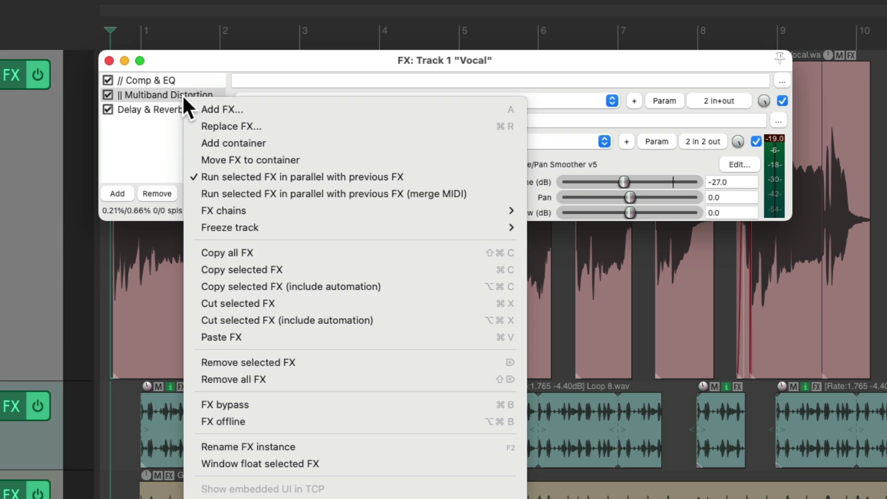
pyautogui.click(186, 175)
pyautogui.click(303, 121)
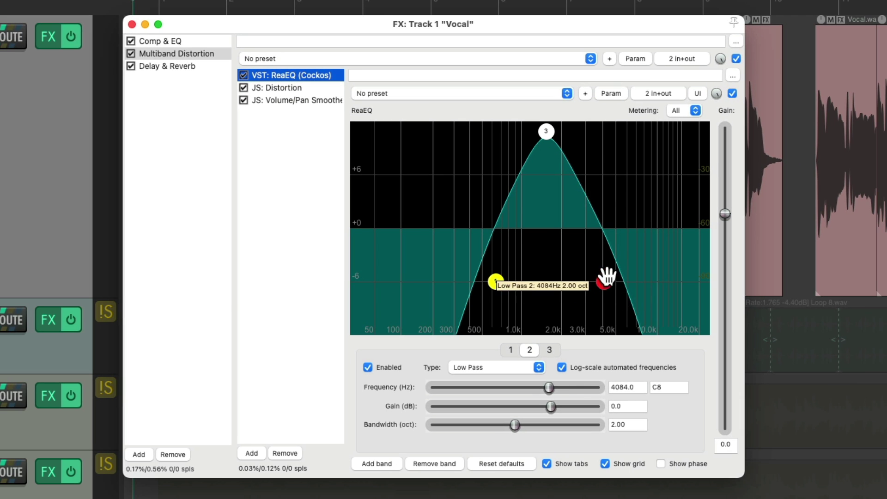
pyautogui.moveTo(605, 277); pyautogui.dragTo(691, 276)
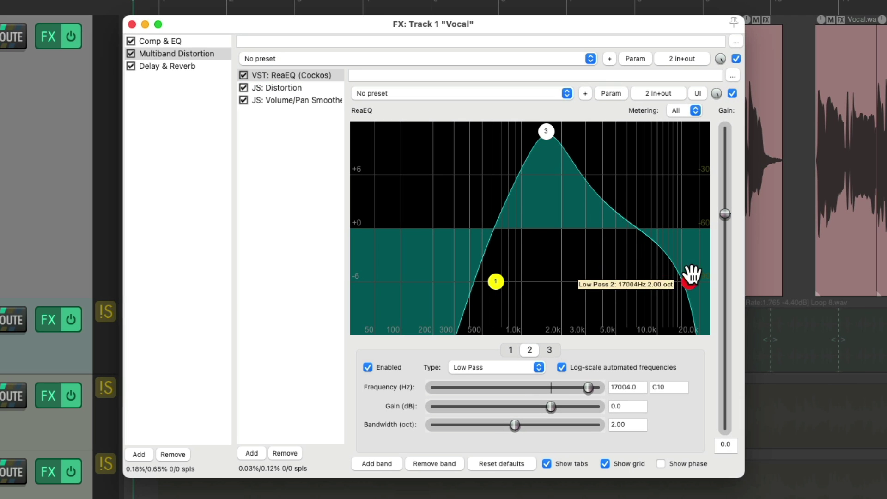
pyautogui.moveTo(547, 134); pyautogui.dragTo(615, 133)
pyautogui.moveTo(495, 281); pyautogui.dragTo(557, 281)
pyautogui.moveTo(615, 130); pyautogui.dragTo(631, 139)
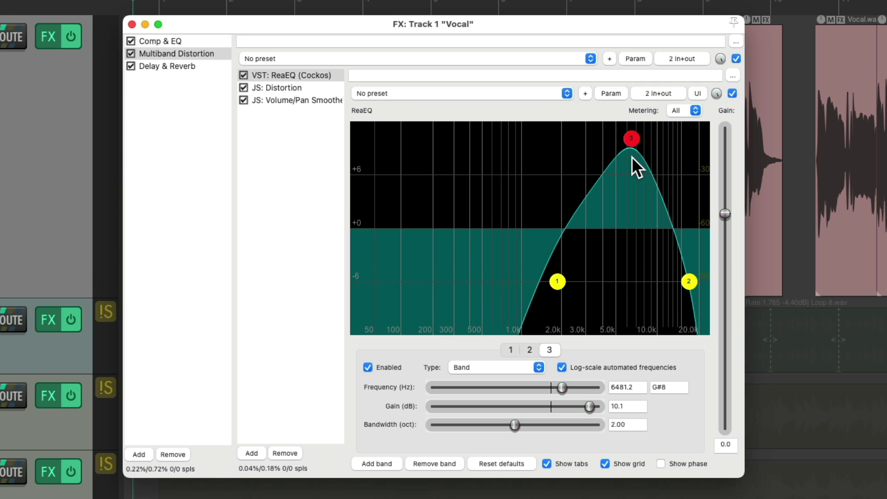
# Run Multiband Distortion in parallel with the previous FX and blend its Volume/Pan Smoother to about -12.7 dB during playback
pyautogui.click(329, 99)
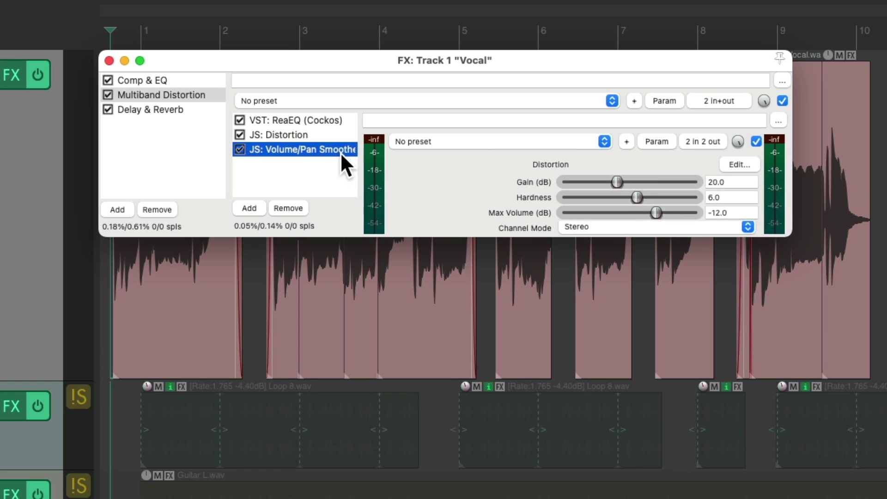
pyautogui.rightClick(202, 54)
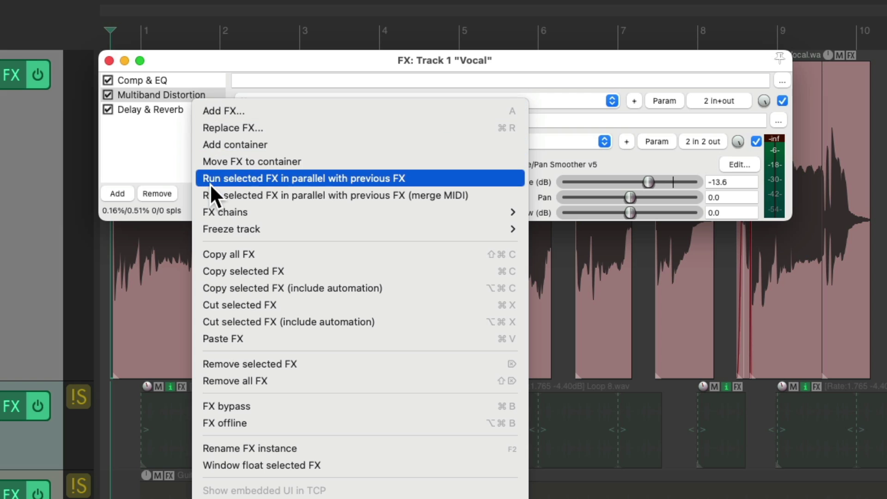
pyautogui.click(210, 184)
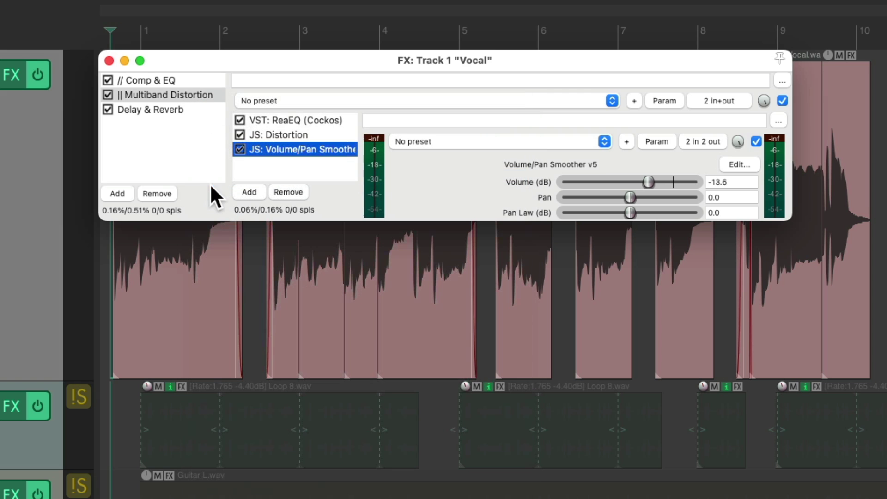
pyautogui.press('space')
pyautogui.moveTo(651, 177)
pyautogui.mouseDown()
pyautogui.moveTo(564, 184)
pyautogui.moveTo(653, 187)
pyautogui.mouseUp()
pyautogui.press('space')
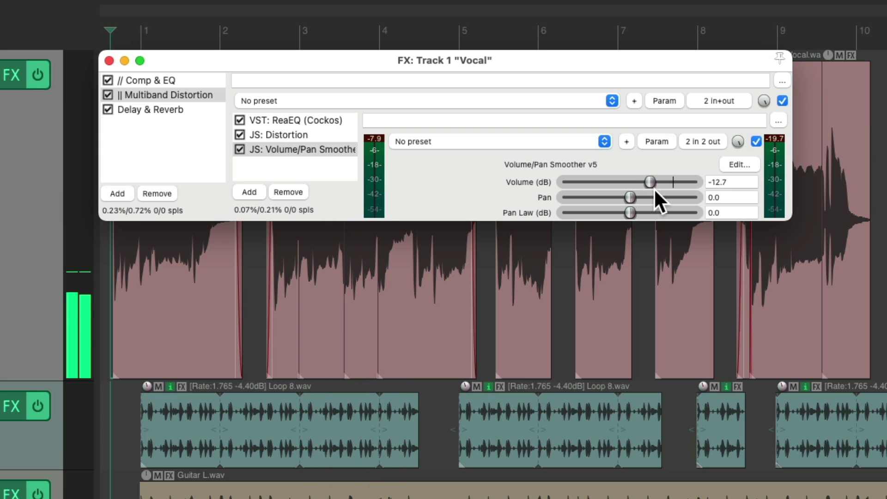
# Audition the distortion hard left and hard right during playback, set its volume to about -15.4 dB, and return the pan to center
pyautogui.moveTo(630, 194); pyautogui.dragTo(521, 199)
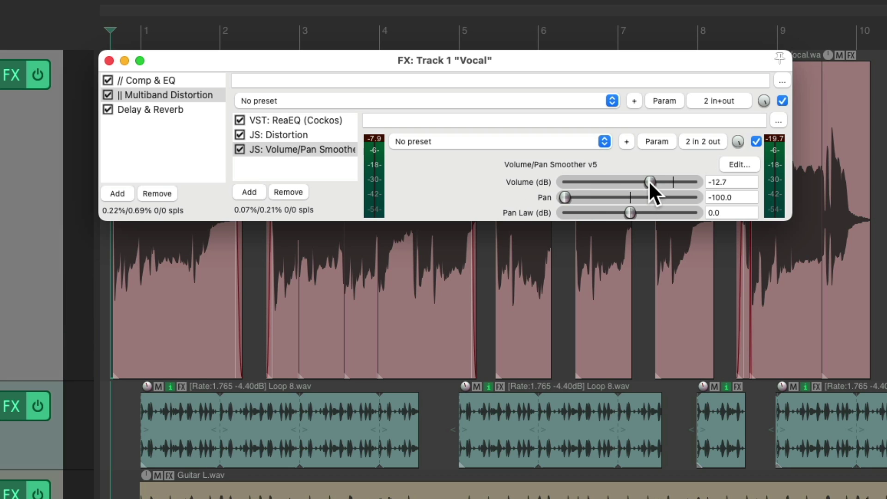
pyautogui.press('space')
pyautogui.moveTo(648, 181); pyautogui.dragTo(644, 182)
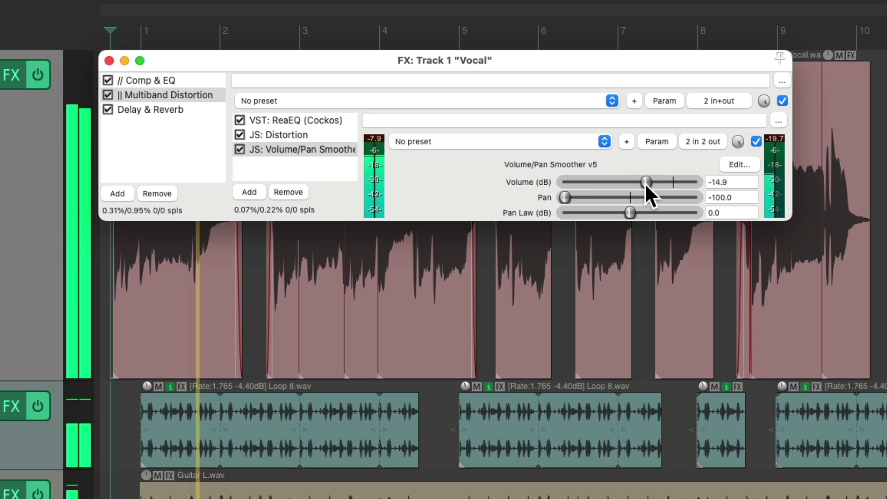
pyautogui.moveTo(566, 198); pyautogui.dragTo(695, 197)
pyautogui.moveTo(645, 182)
pyautogui.mouseDown()
pyautogui.moveTo(562, 182)
pyautogui.moveTo(643, 184)
pyautogui.mouseUp()
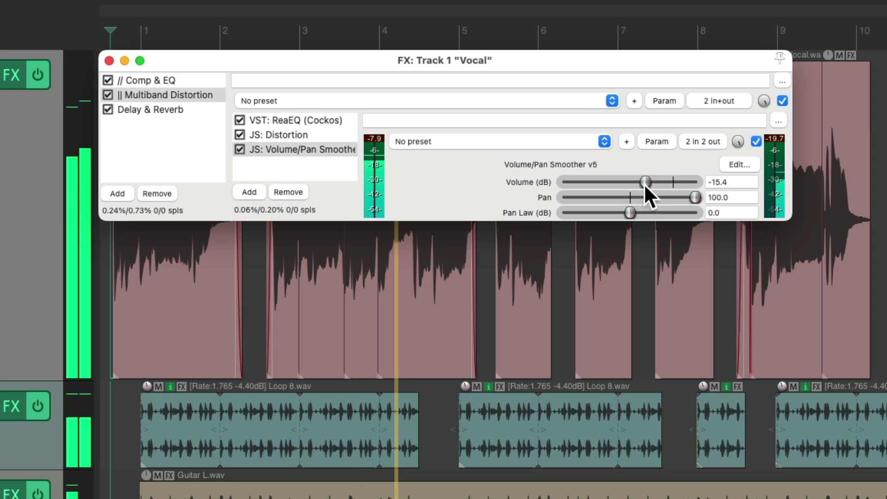
pyautogui.doubleClick(695, 198)
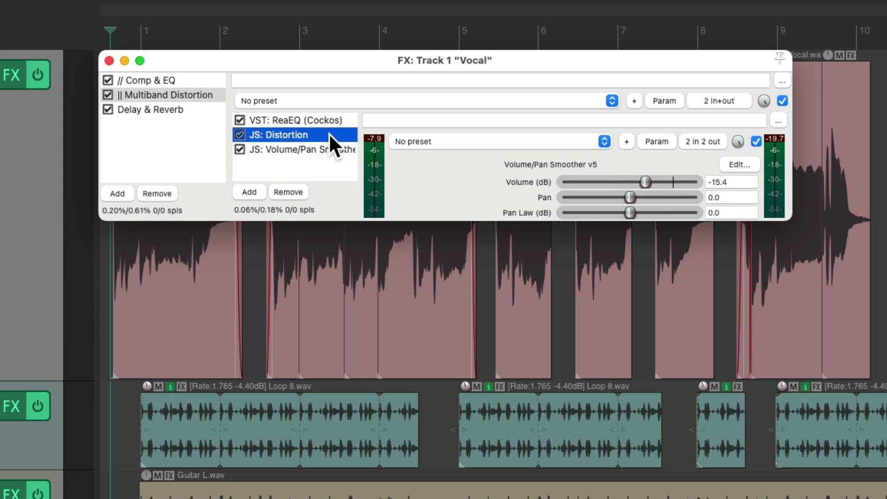
# Replace JS: Distortion inside the Multiband Distortion container with JS: Waveshaping Distortion
pyautogui.click(288, 192)
pyautogui.click(255, 191)
pyautogui.write('dist')
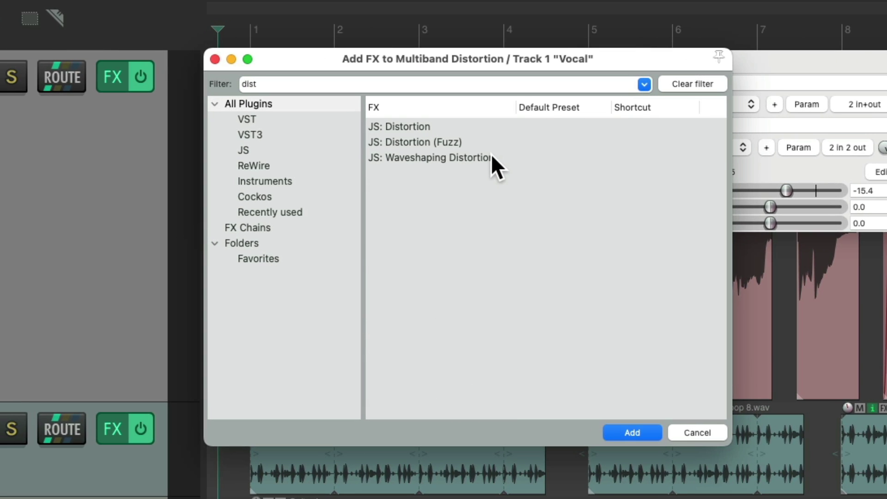
pyautogui.click(498, 157)
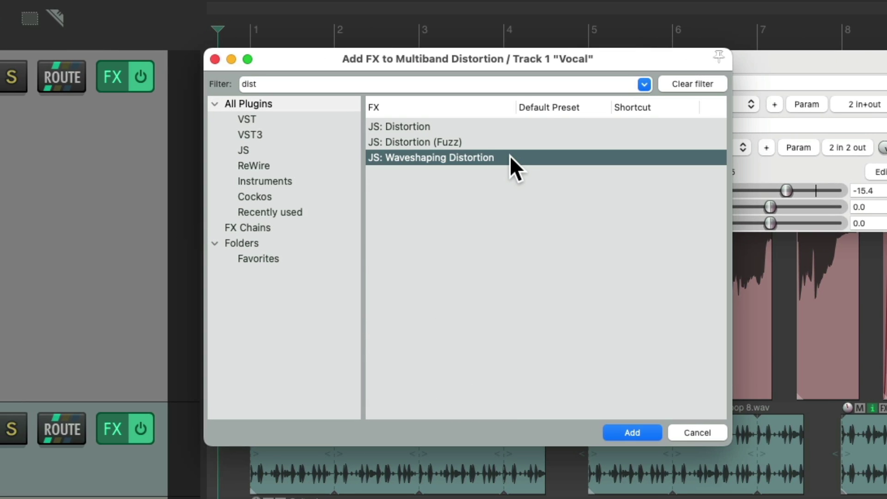
pyautogui.doubleClick(494, 157)
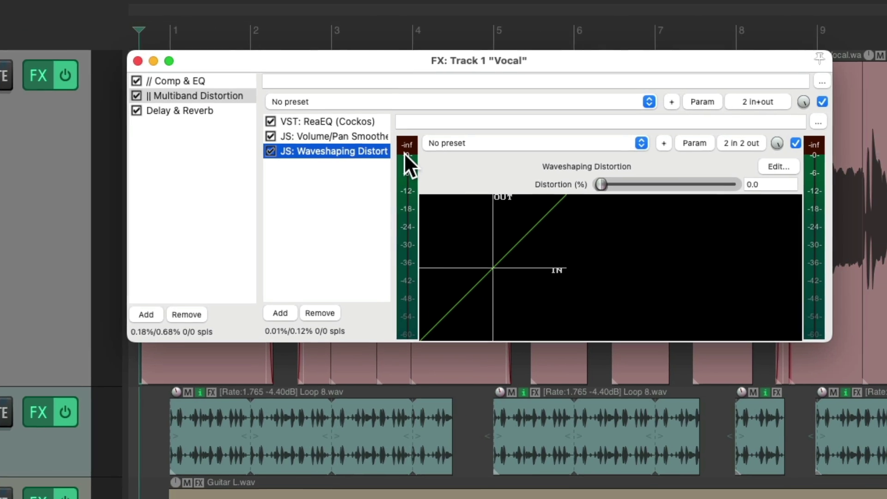
# Shift the ReaEQ curve back to the mids, with High Pass at about 641 Hz, a lower Low Pass, and band 3 at about 1590 Hz, +9.2 dB
pyautogui.click(340, 123)
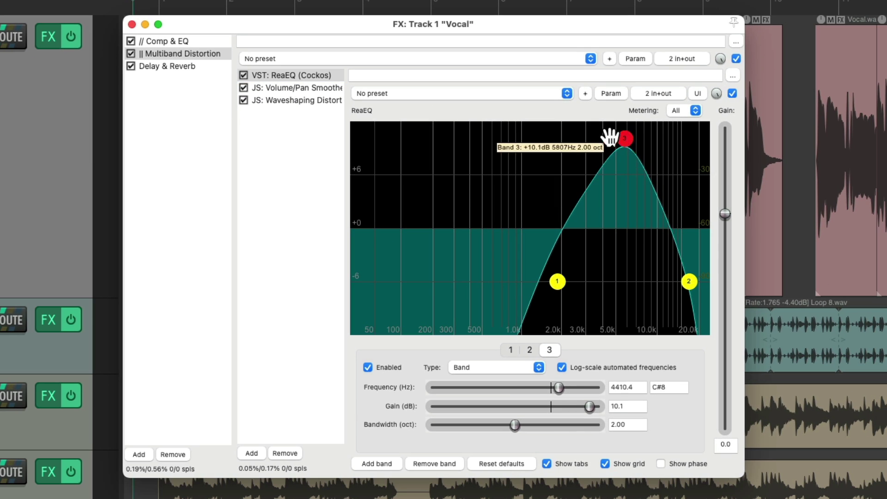
pyautogui.moveTo(619, 139); pyautogui.dragTo(556, 181)
pyautogui.moveTo(554, 278); pyautogui.dragTo(496, 281)
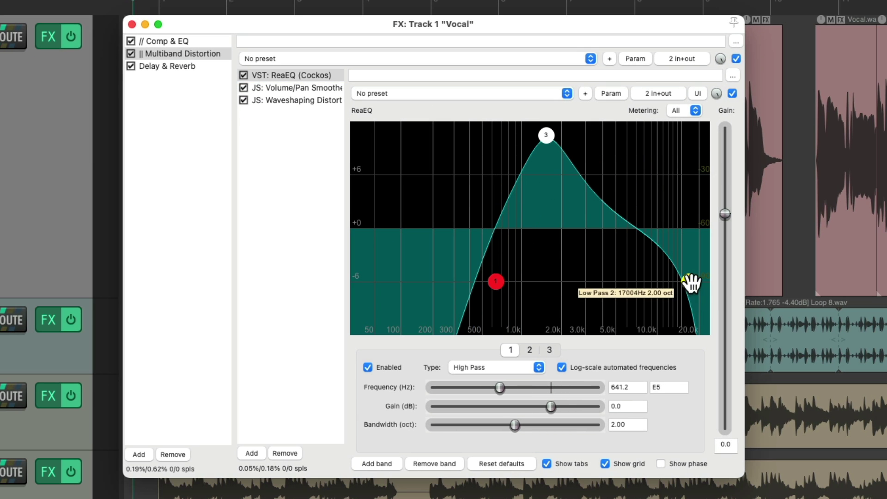
pyautogui.moveTo(688, 281); pyautogui.dragTo(599, 281)
pyautogui.moveTo(544, 145); pyautogui.dragTo(548, 149)
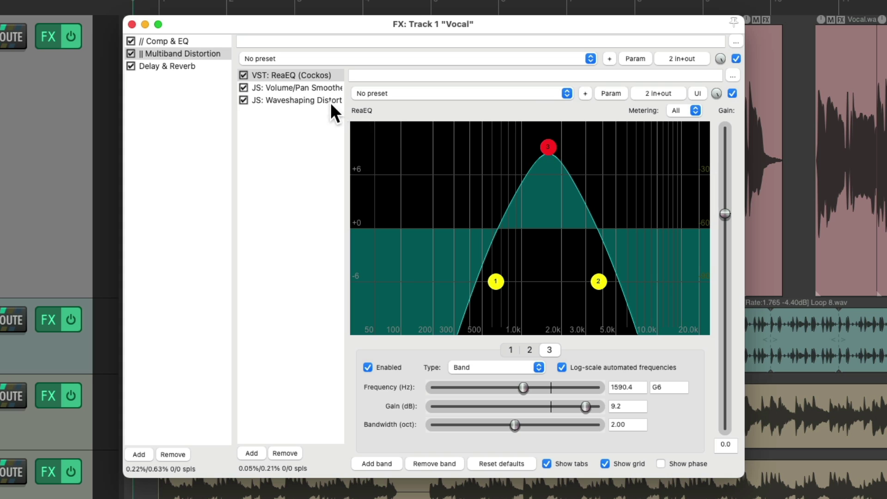
# Stop running Multiband Distortion in parallel and move Waveshaping Distortion ahead of Volume/Pan Smoother in the container
pyautogui.click(306, 88)
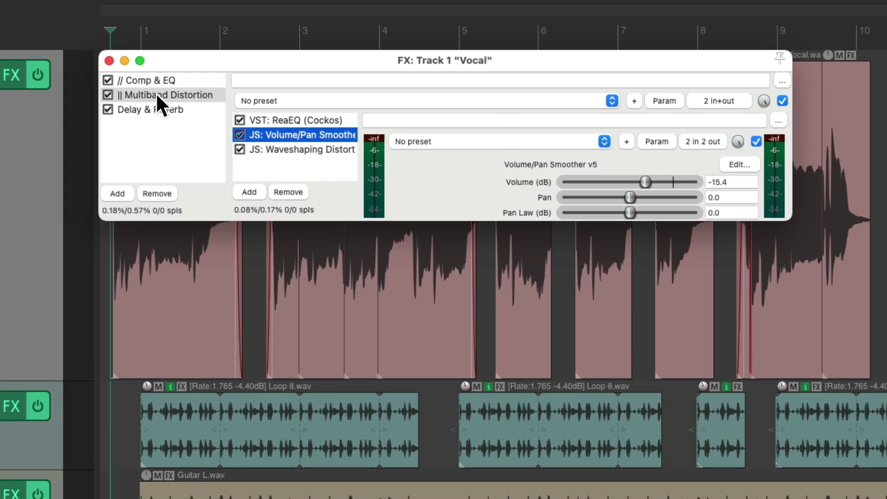
pyautogui.rightClick(156, 92)
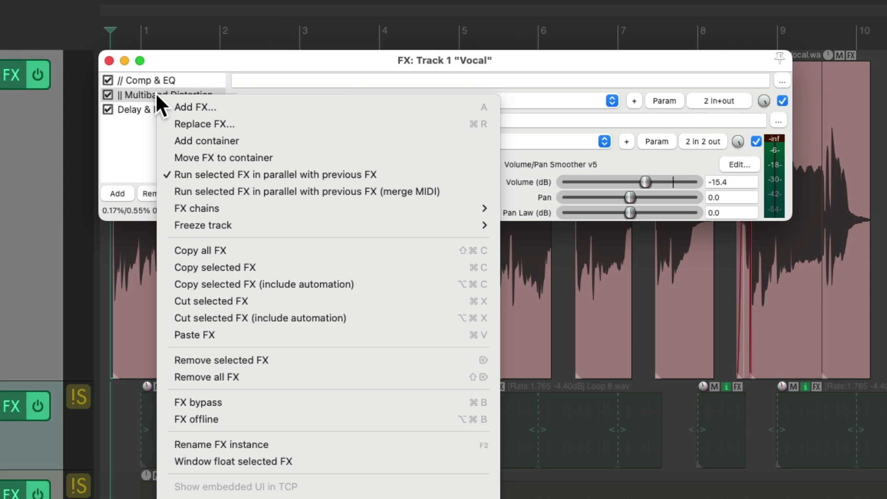
pyautogui.click(174, 174)
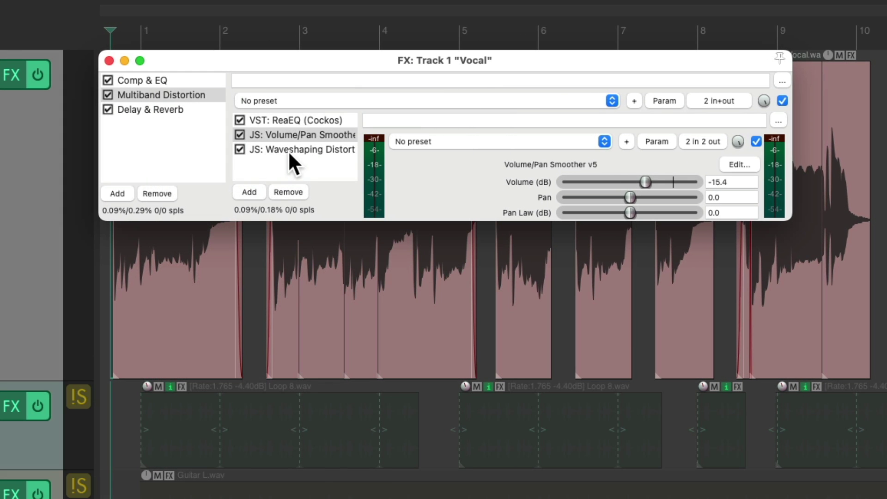
pyautogui.moveTo(287, 149); pyautogui.dragTo(305, 141)
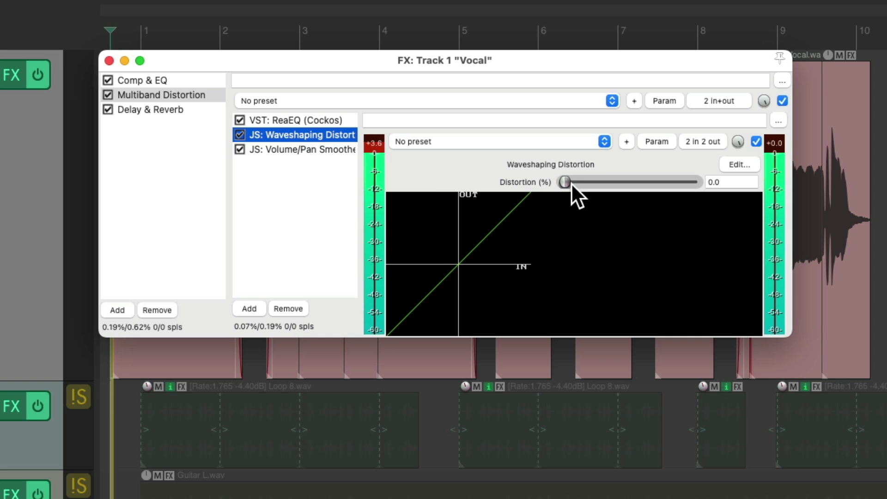
# Raise the Waveshaping Distortion amount during playback and set the Volume/Pan Smoother volume to about -13.4 dB
pyautogui.moveTo(570, 182); pyautogui.dragTo(650, 184)
pyautogui.click(318, 148)
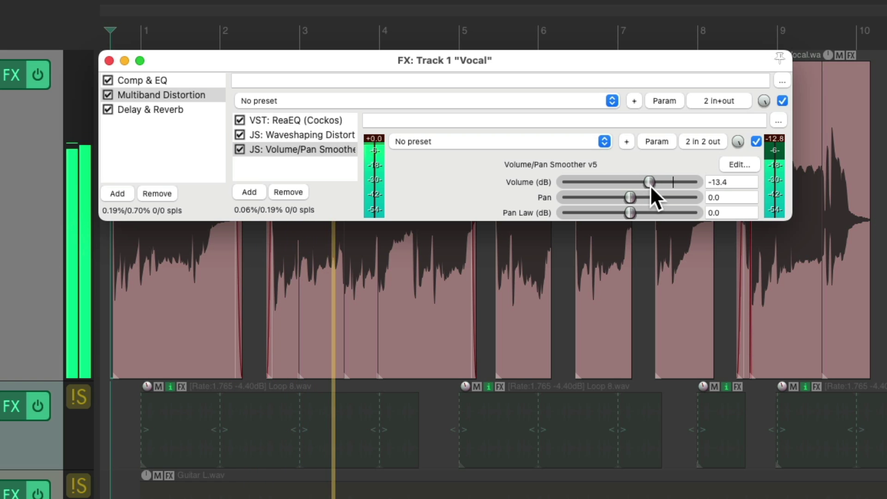
# Adjust ReaEQ band 3 to about 1663 Hz and +10.1 dB, and run Multiband Distortion in parallel with the previous FX
pyautogui.click(304, 119)
pyautogui.moveTo(544, 137); pyautogui.dragTo(551, 138)
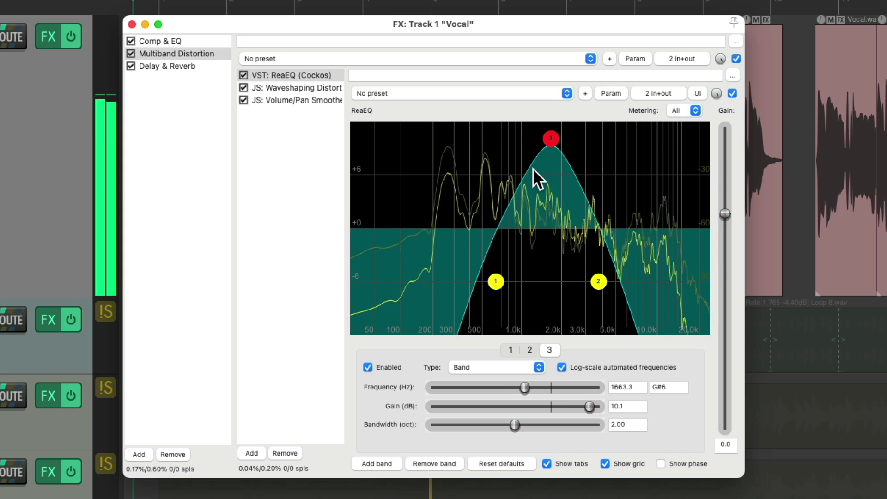
pyautogui.click(301, 100)
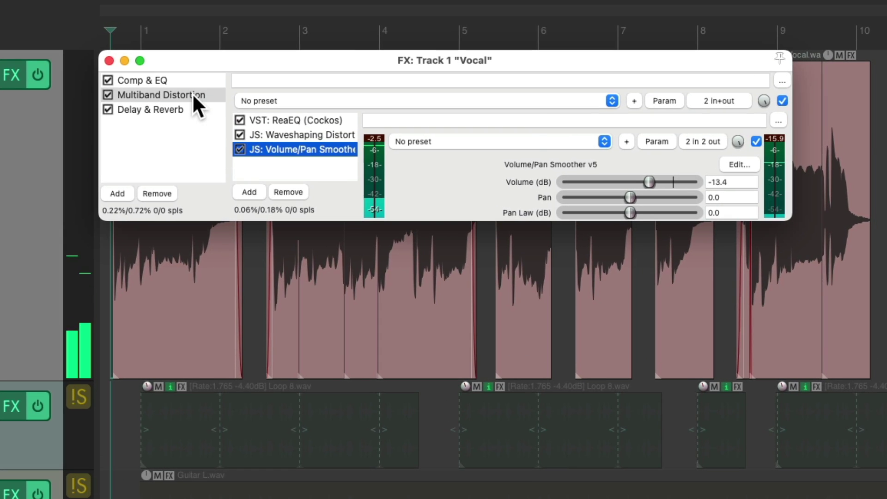
pyautogui.rightClick(202, 76)
pyautogui.click(210, 151)
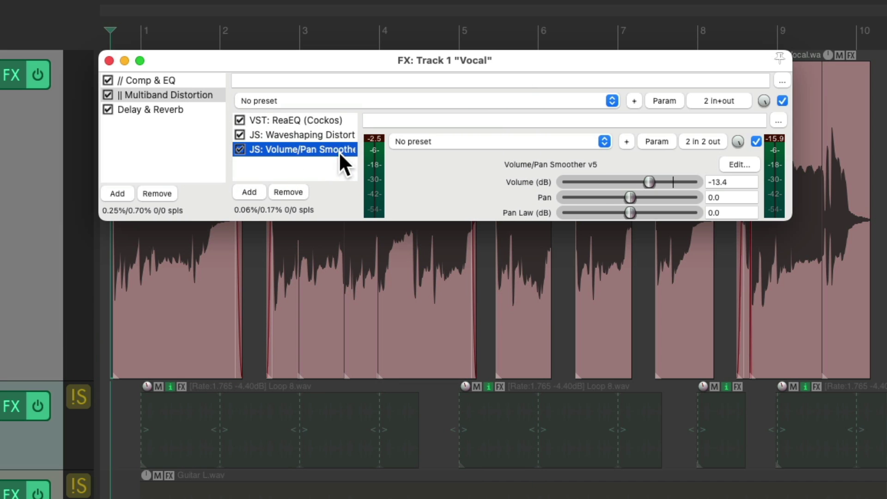
# Play the vocal solo and in the full mix, fading the waveshaped distortion in from -60 dB to about -13.5 dB
pyautogui.press('space')
pyautogui.moveTo(647, 181)
pyautogui.mouseDown()
pyautogui.moveTo(573, 183)
pyautogui.moveTo(653, 185)
pyautogui.mouseUp()
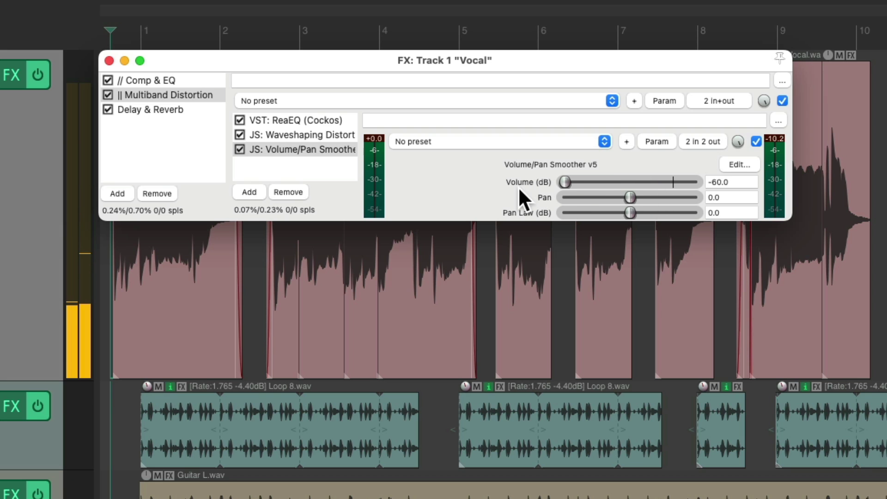
pyautogui.press('space')
pyautogui.moveTo(566, 180); pyautogui.dragTo(645, 185)
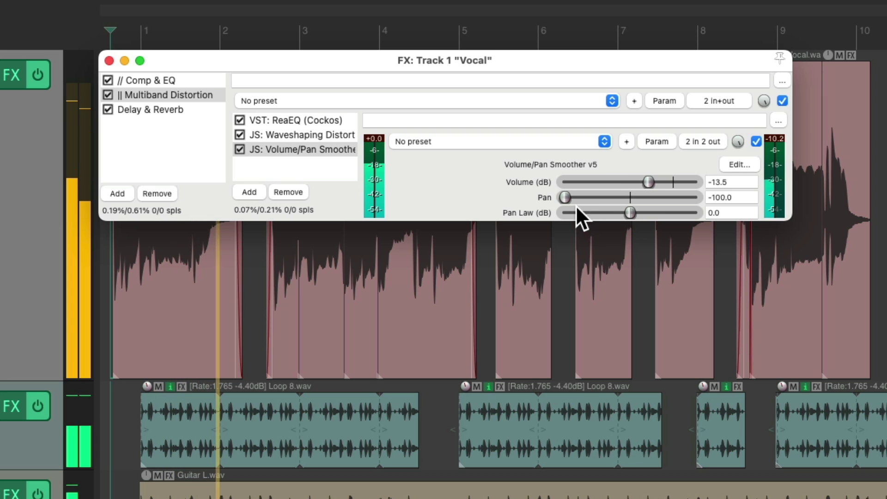
# Audition the waveshaped distortion hard right at about -12.7 dB, recenter its pan, and set the volume to about -16.1 dB during playback
pyautogui.moveTo(566, 197); pyautogui.dragTo(712, 194)
pyautogui.moveTo(647, 181); pyautogui.dragTo(650, 182)
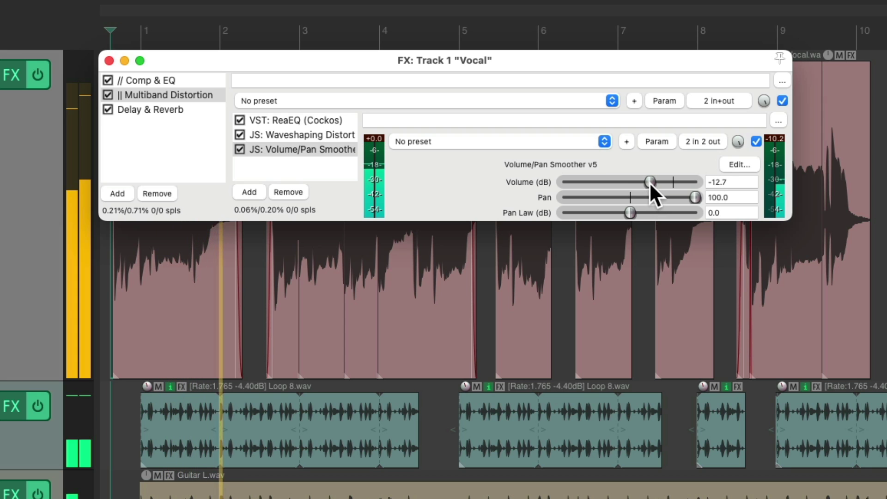
pyautogui.moveTo(649, 182)
pyautogui.mouseDown()
pyautogui.moveTo(565, 184)
pyautogui.moveTo(653, 184)
pyautogui.moveTo(645, 187)
pyautogui.mouseUp()
pyautogui.doubleClick(697, 197)
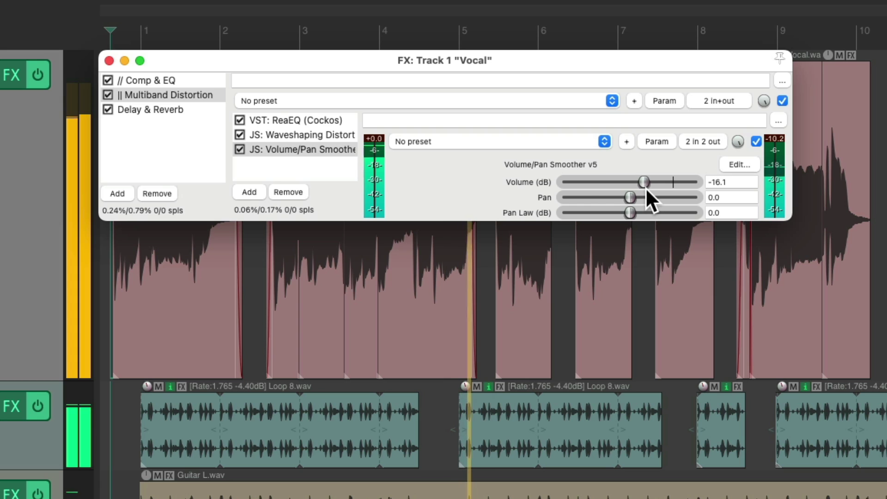